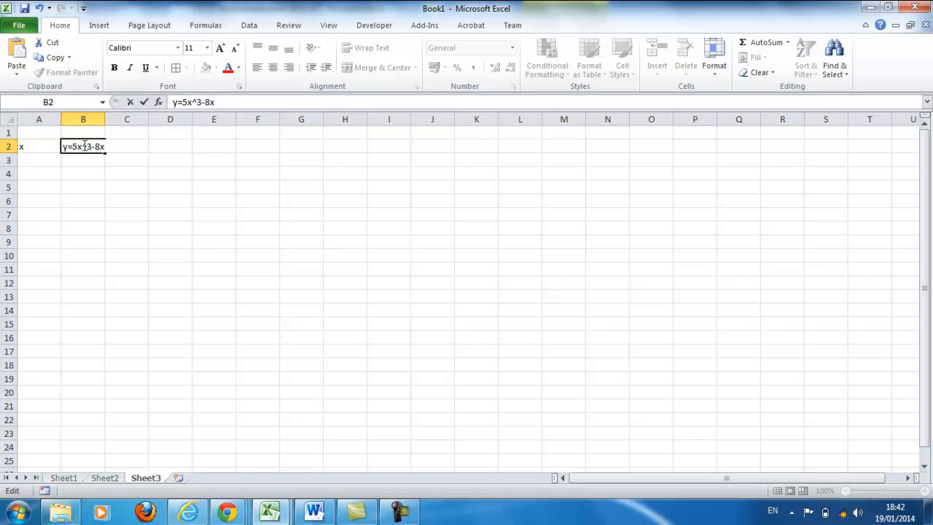
Step: Widen column B to about 13.86 and make the headers in A2:B2 bold
click(158, 237)
drag(105, 115, 131, 116)
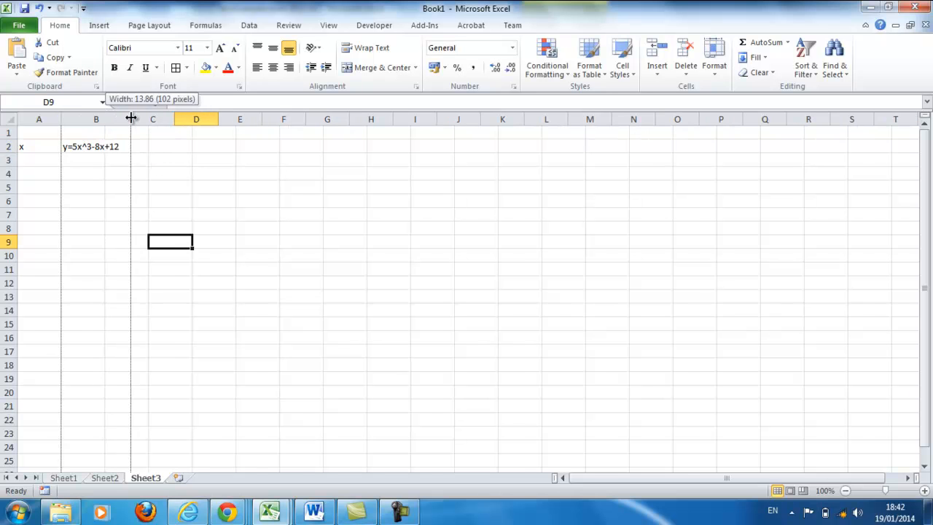
drag(33, 147, 85, 146)
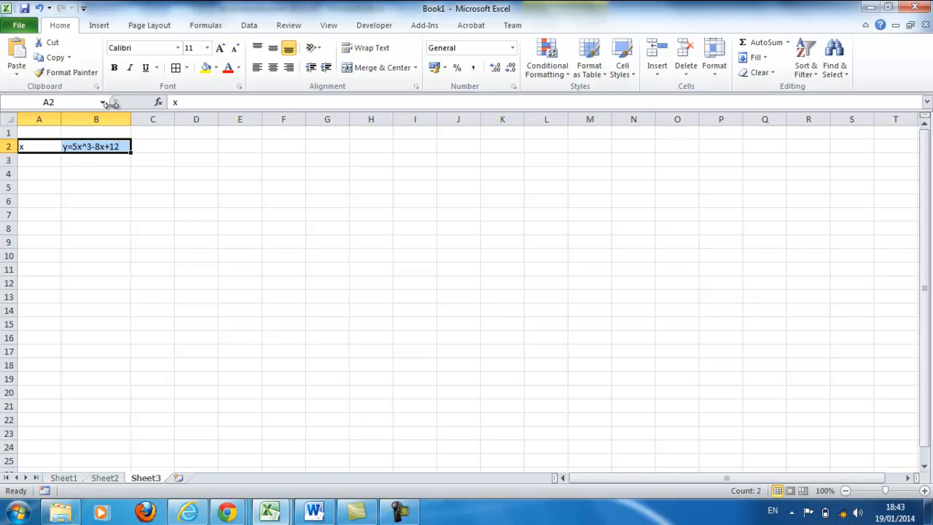
click(113, 67)
click(154, 148)
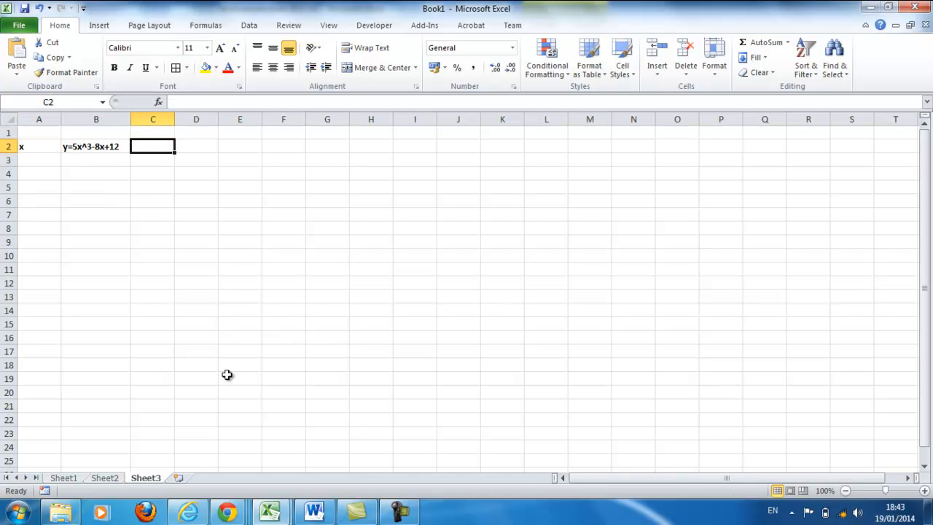
Step: Check the x range of Question 5 in the Word document and fill A3:A7 in Excel with the series -2 to 2
click(314, 510)
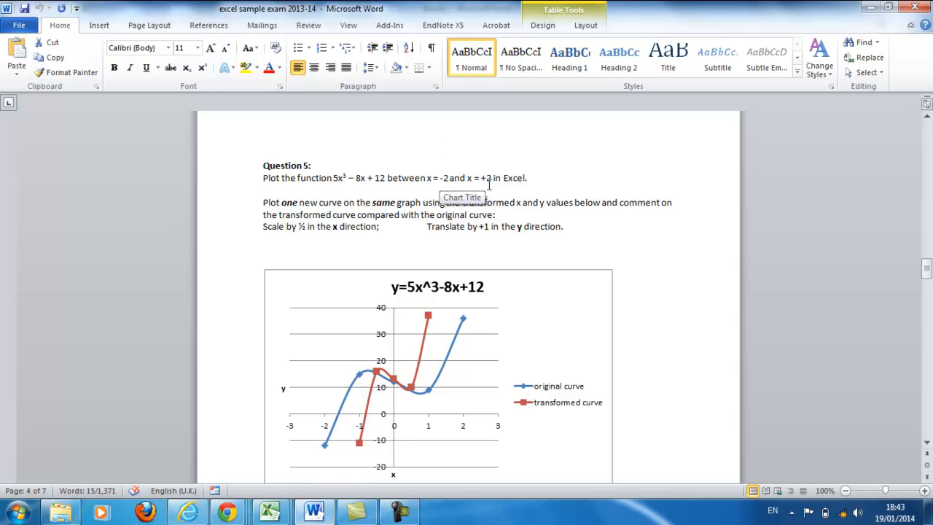
click(871, 8)
click(30, 155)
text(-2)
click(76, 215)
click(54, 162)
drag(62, 165, 62, 225)
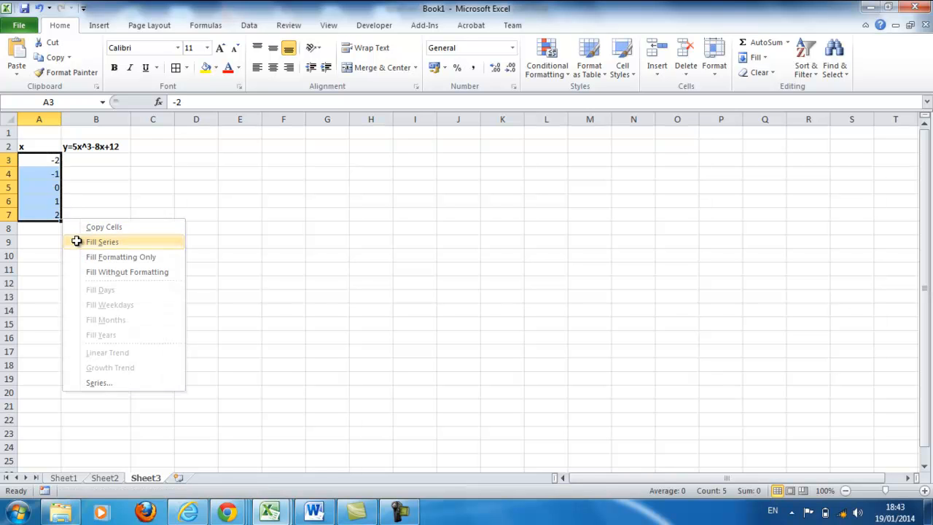
click(77, 242)
click(104, 256)
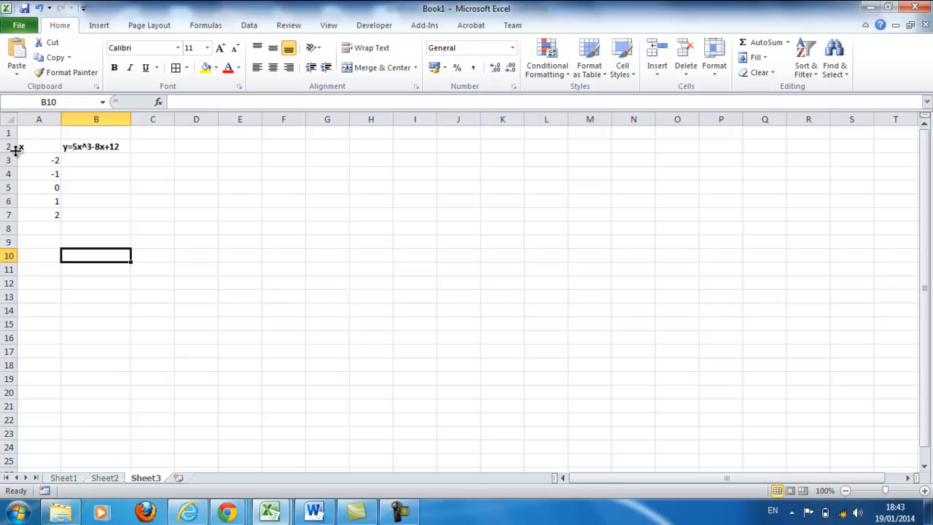
Step: Enter the formula =5*A3^3-8*A3+12 in cell B3
click(101, 164)
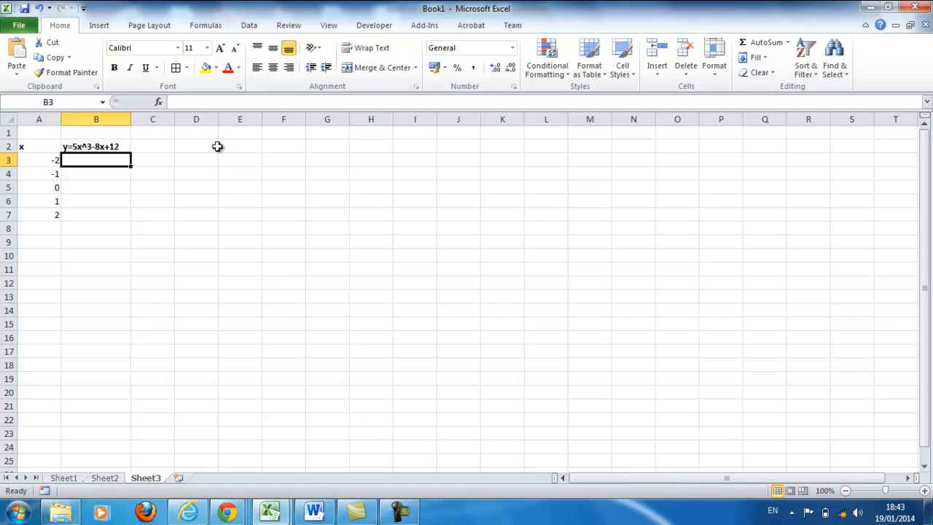
click(185, 100)
text(=)
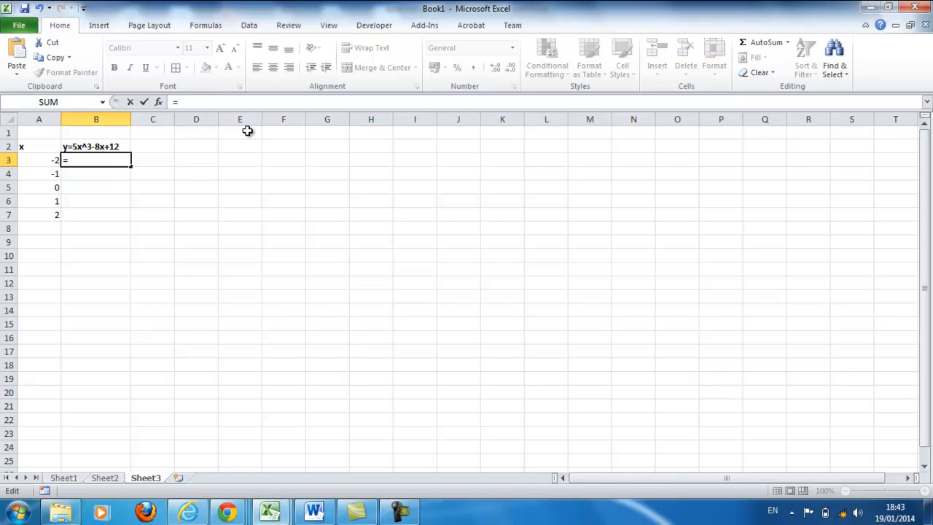
text(5)
text(*)
click(50, 162)
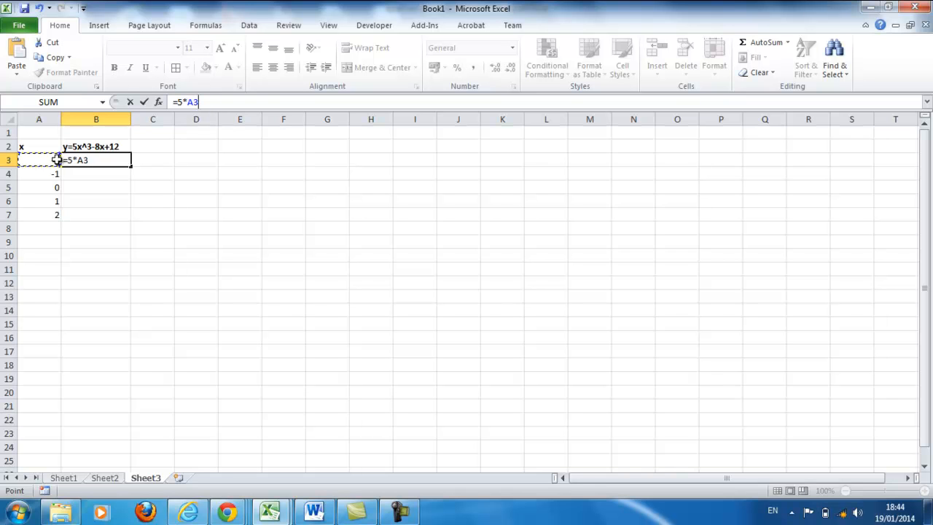
text(^3)
text(-**)
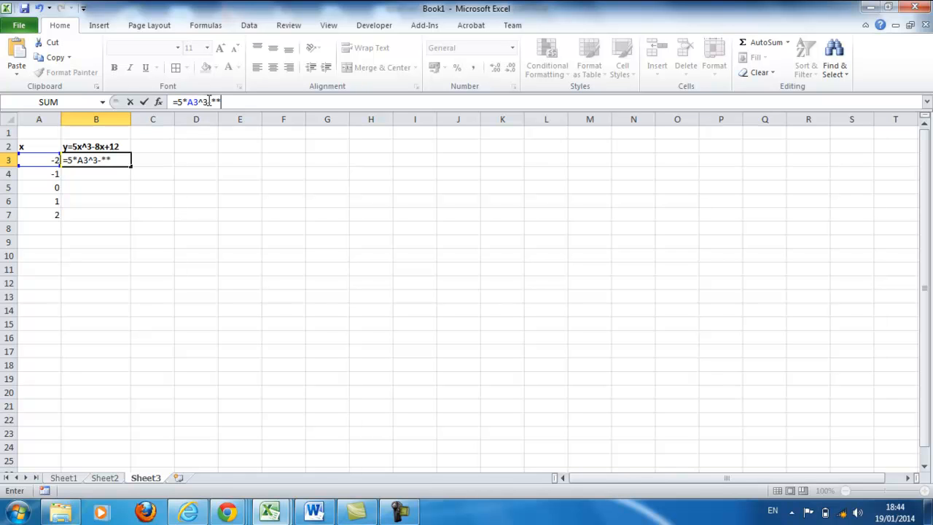
key(BackSpace)
key(BackSpace)
text(8*)
click(46, 159)
text(+12)
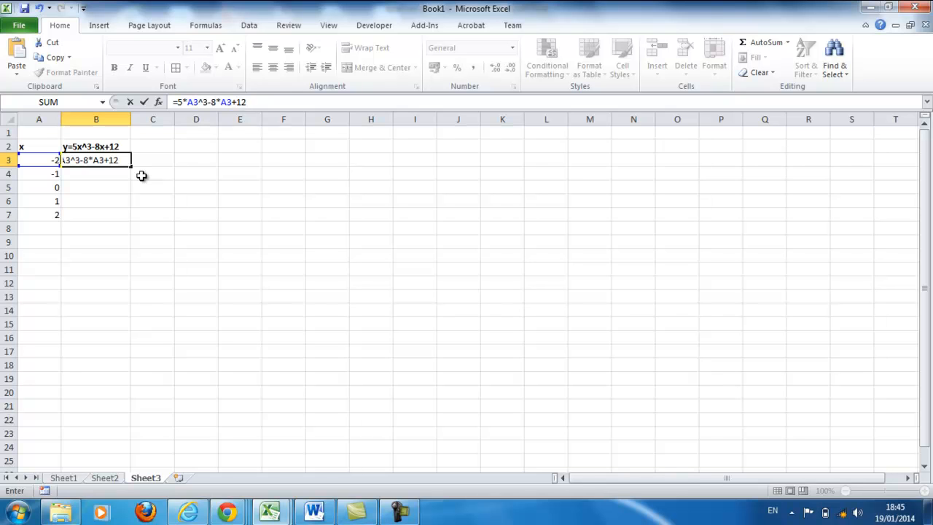
key(Return)
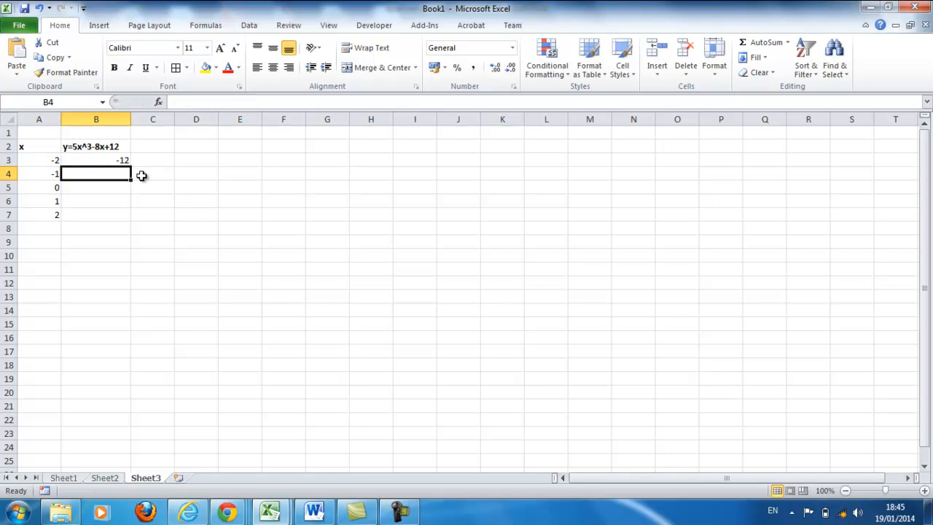
Step: Fill the B3 formula down through B7 without formatting
click(123, 158)
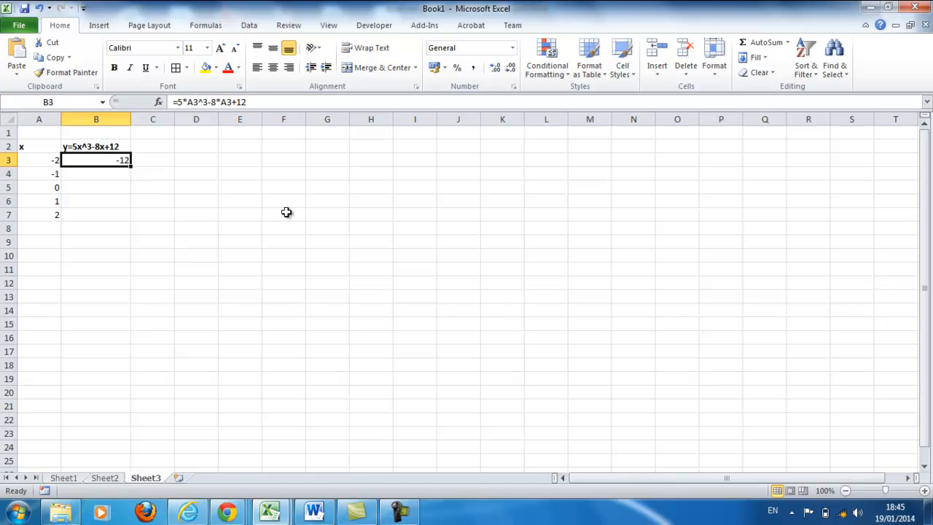
click(48, 162)
click(72, 164)
drag(133, 167, 131, 231)
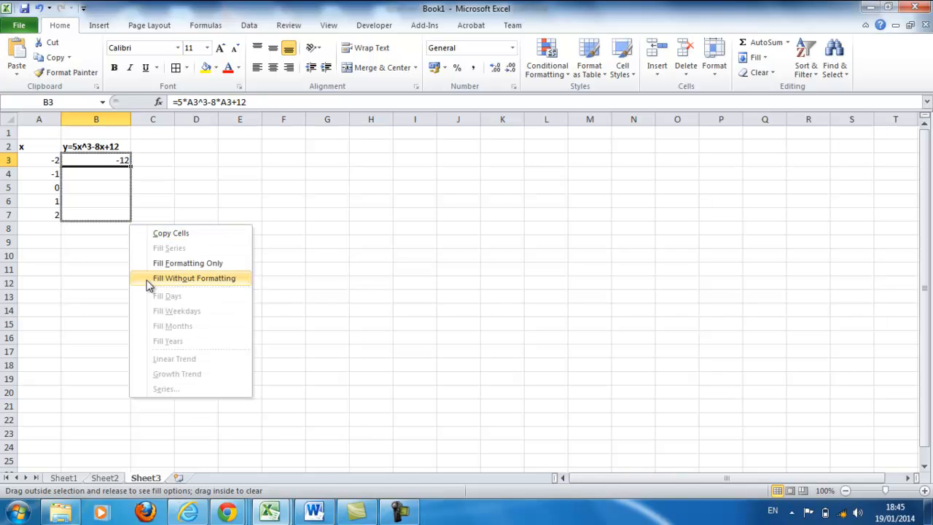
click(146, 276)
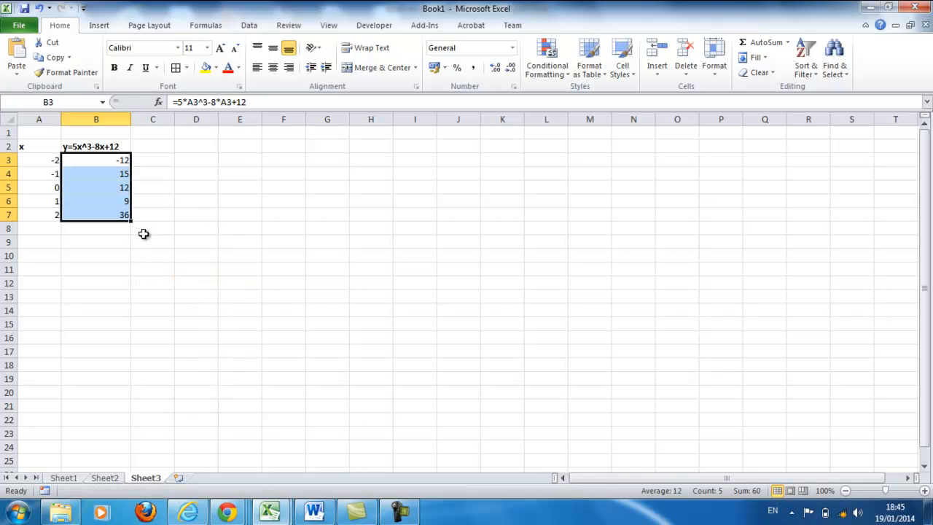
click(160, 218)
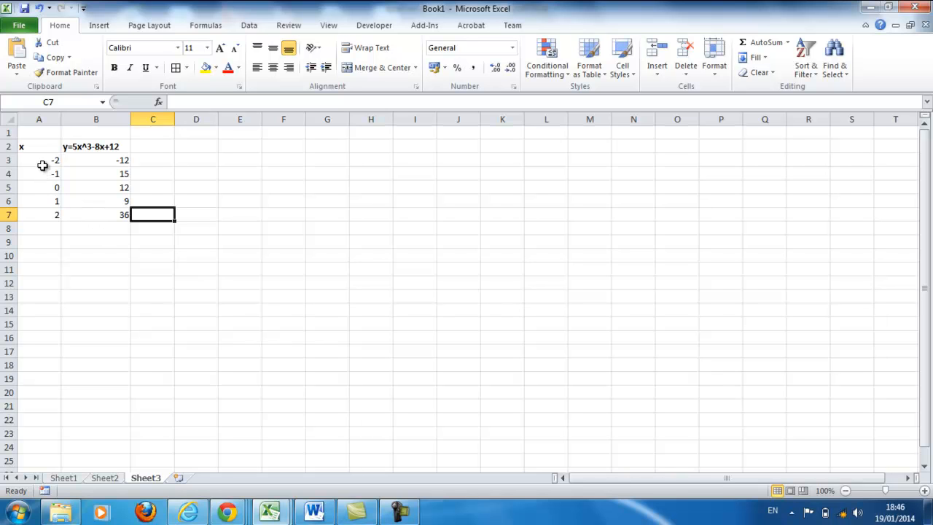
Step: Insert a scatter chart with smooth lines and markers from A3:B7 and place it below the data table
drag(41, 161, 78, 213)
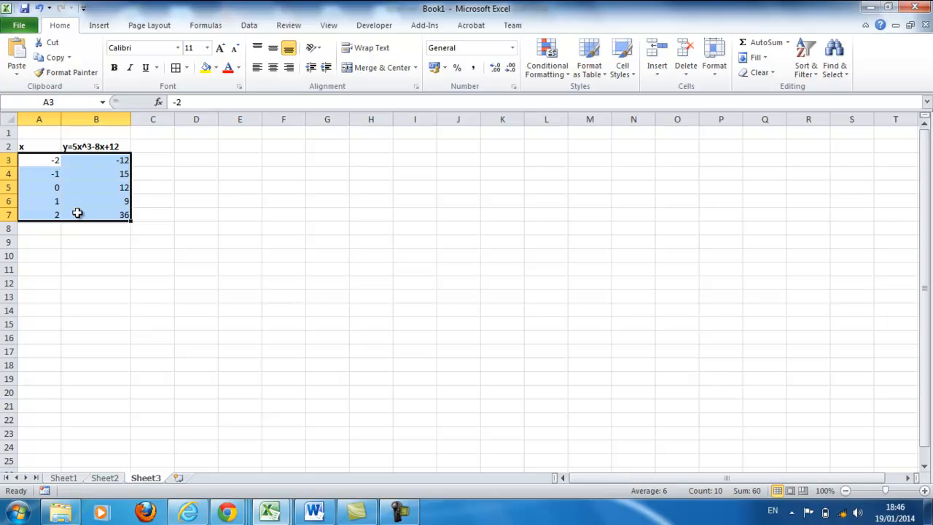
click(102, 28)
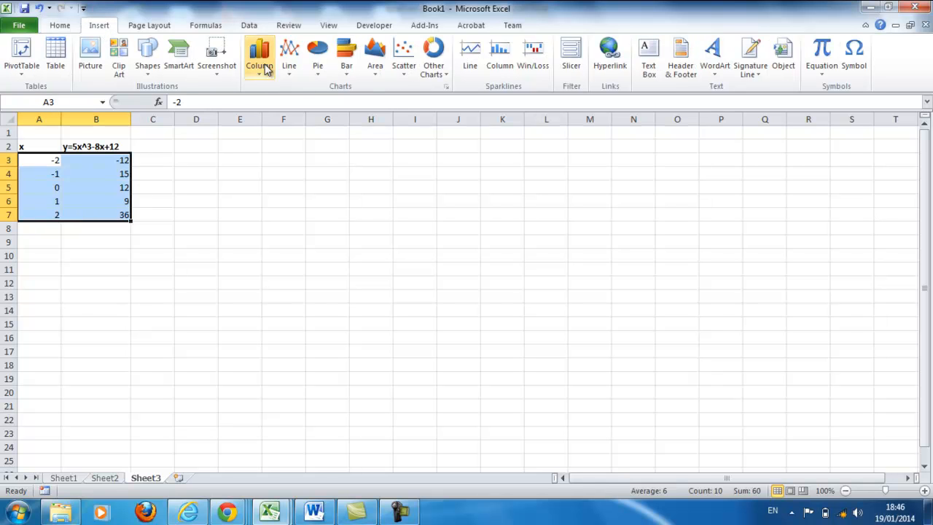
click(400, 78)
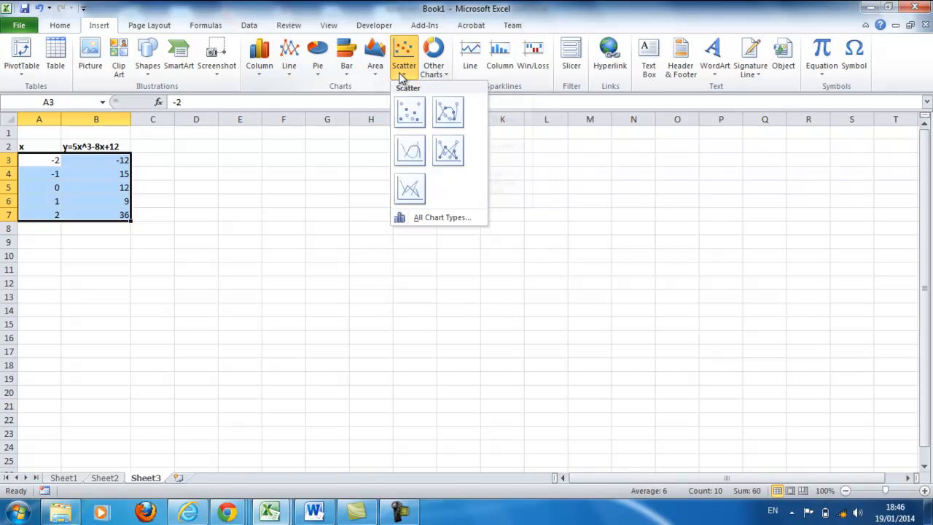
click(448, 115)
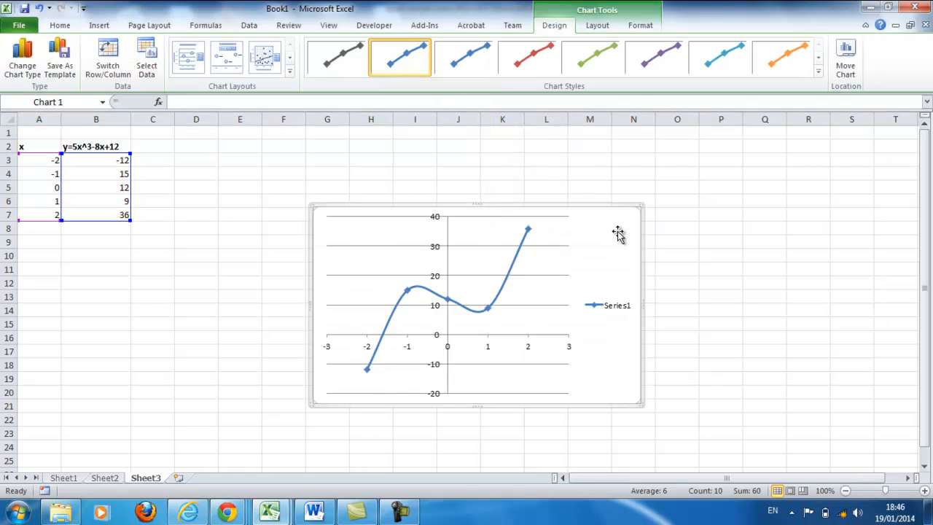
drag(617, 232, 356, 267)
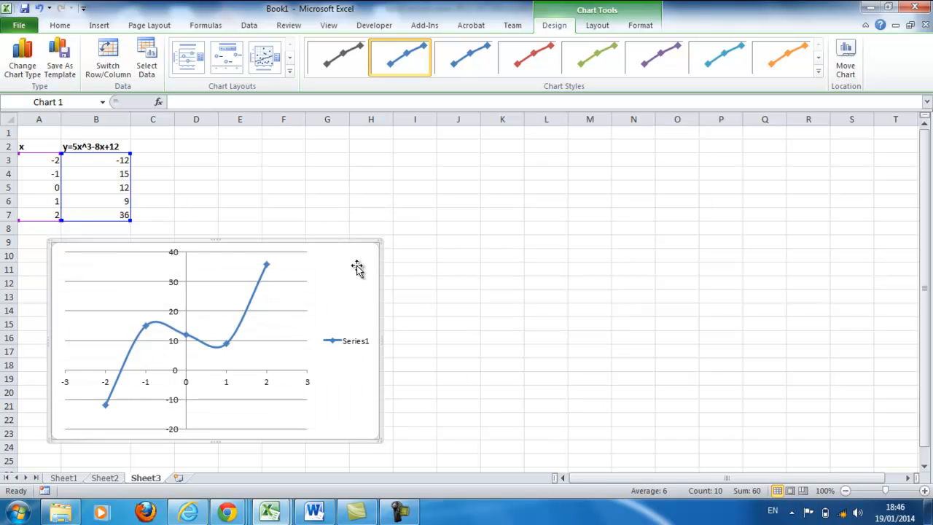
scroll(357, 267, down, 1)
scroll(357, 266, up, 1)
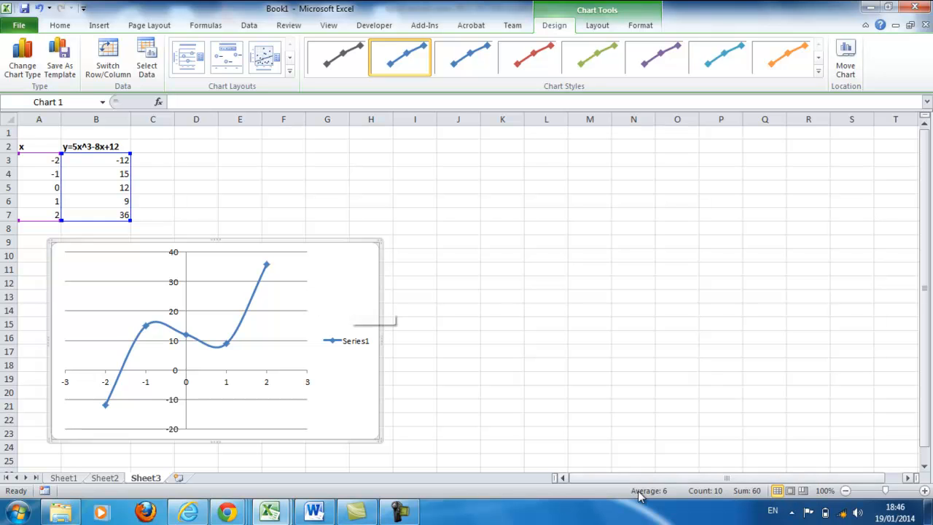
click(410, 513)
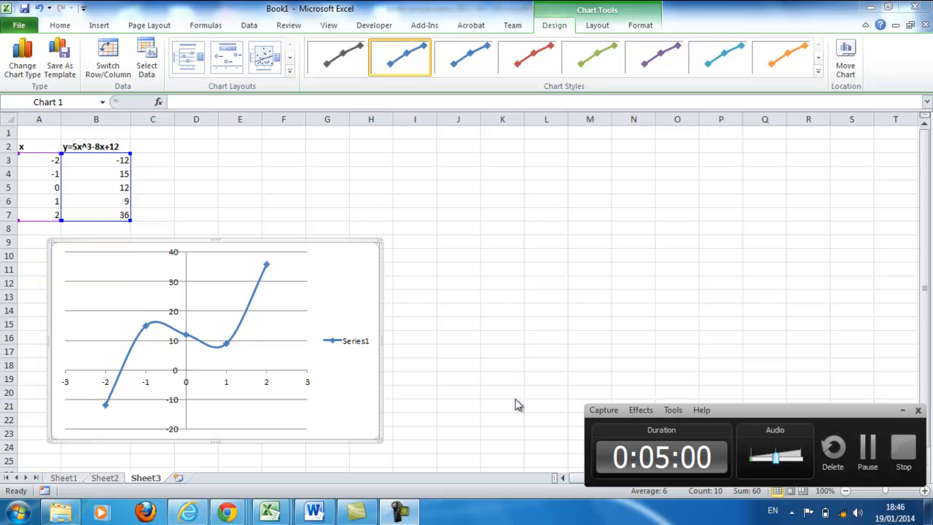
click(903, 412)
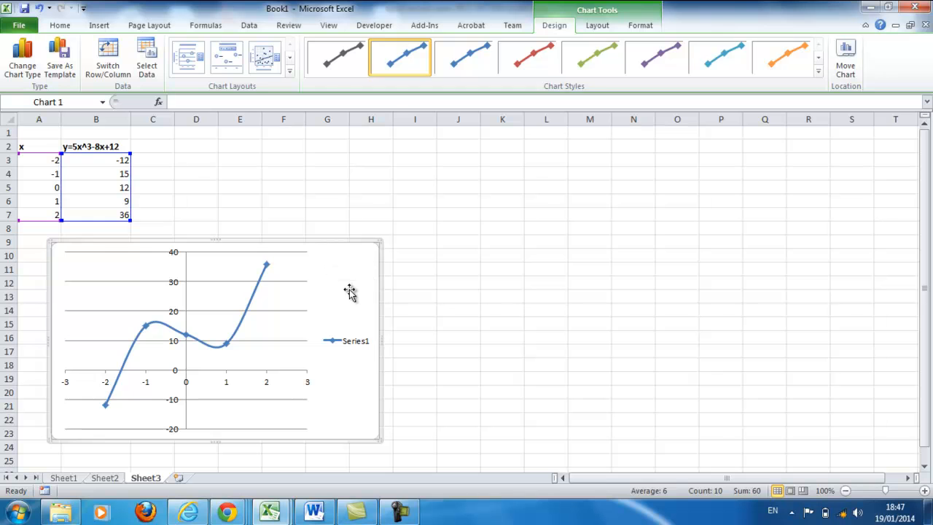
Step: Add a title above the chart reading "y=5x^3-8x+12"
click(592, 25)
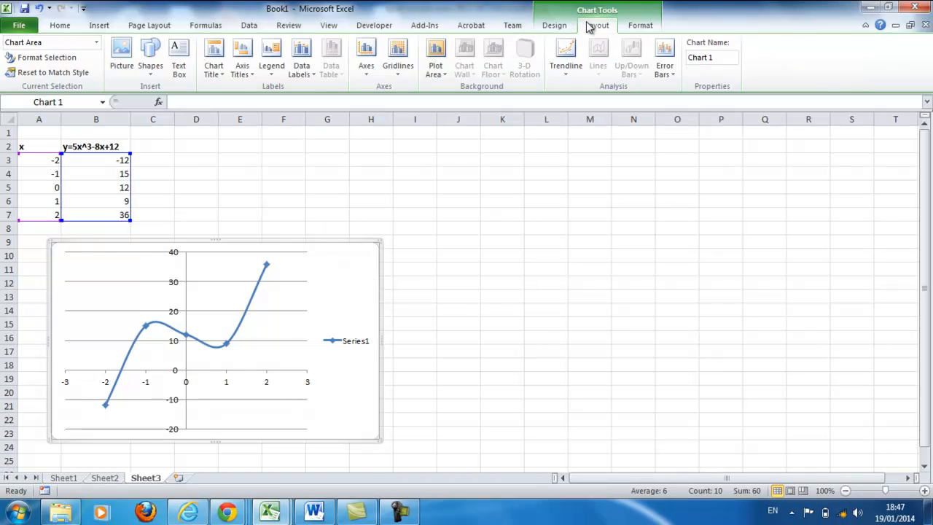
click(216, 67)
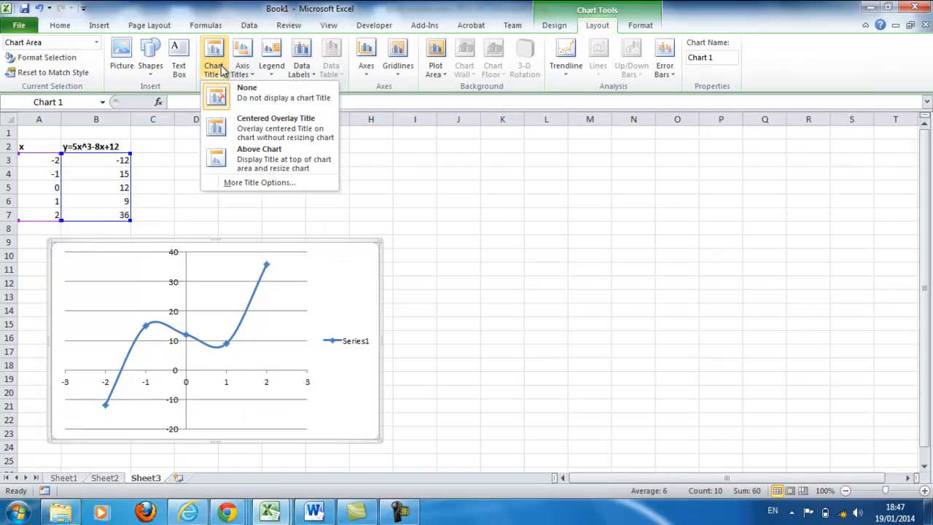
click(230, 159)
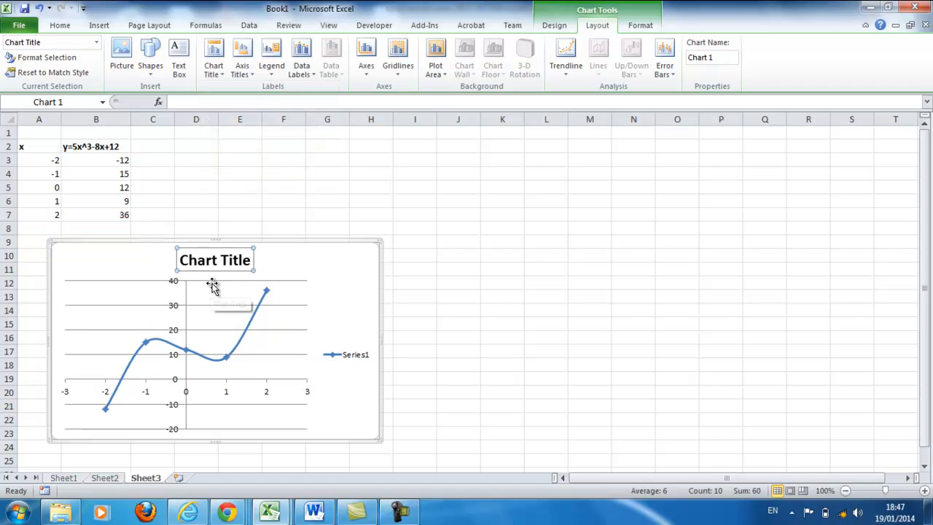
click(221, 261)
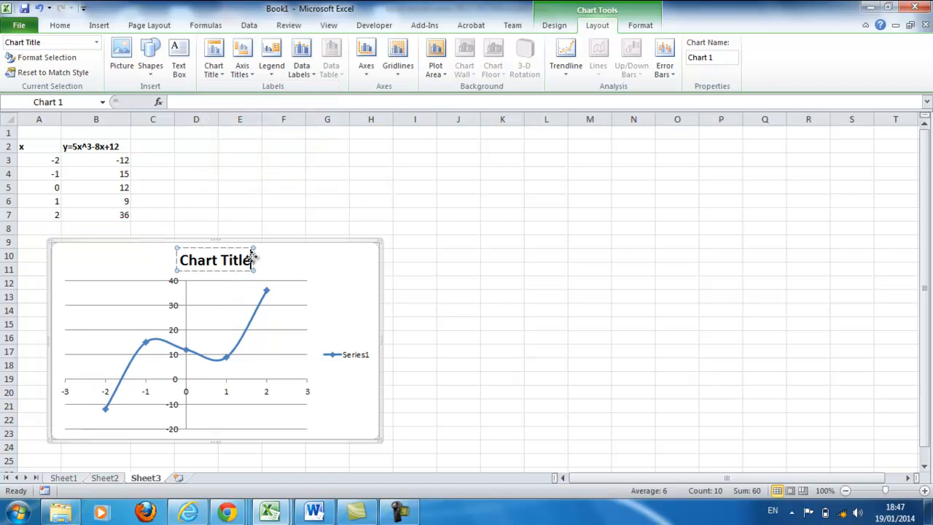
key(BackSpace)
key(BackSpace)
key(BackSpace)
key(BackSpace)
key(BackSpace)
key(BackSpace)
key(BackSpace)
key(BackSpace)
key(BackSpace)
key(BackSpace)
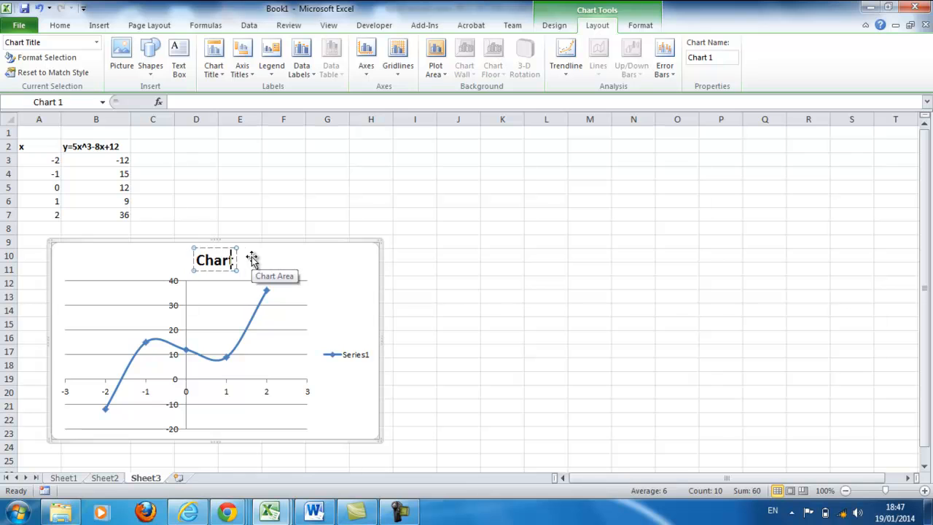
key(BackSpace)
text(y)
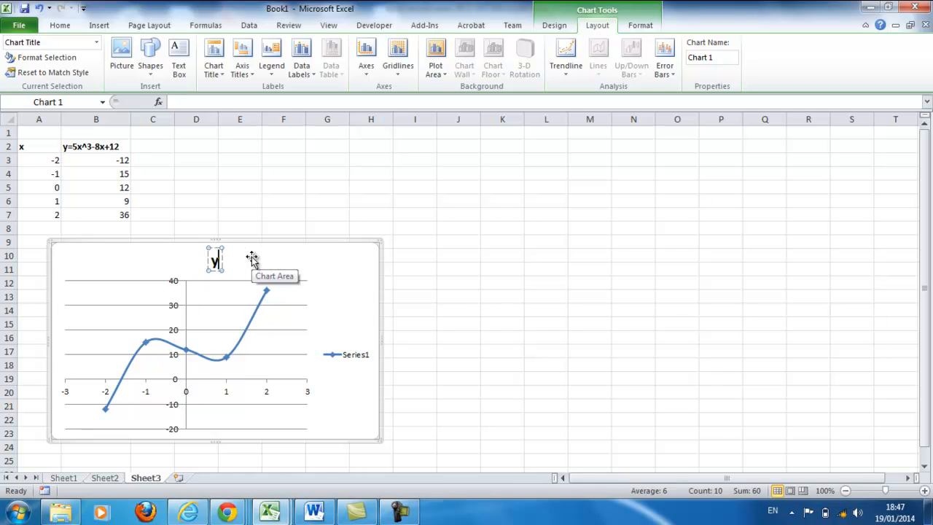
text(=5x^3)
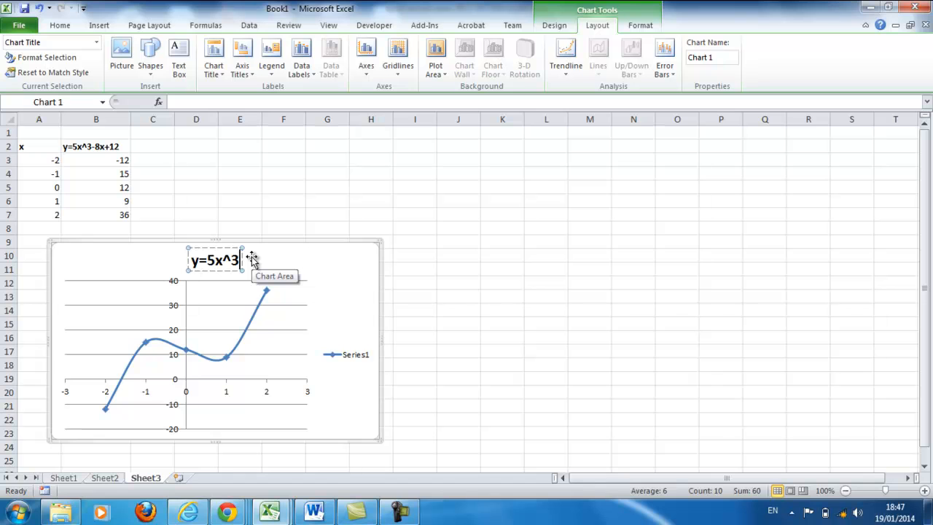
text(-8x)
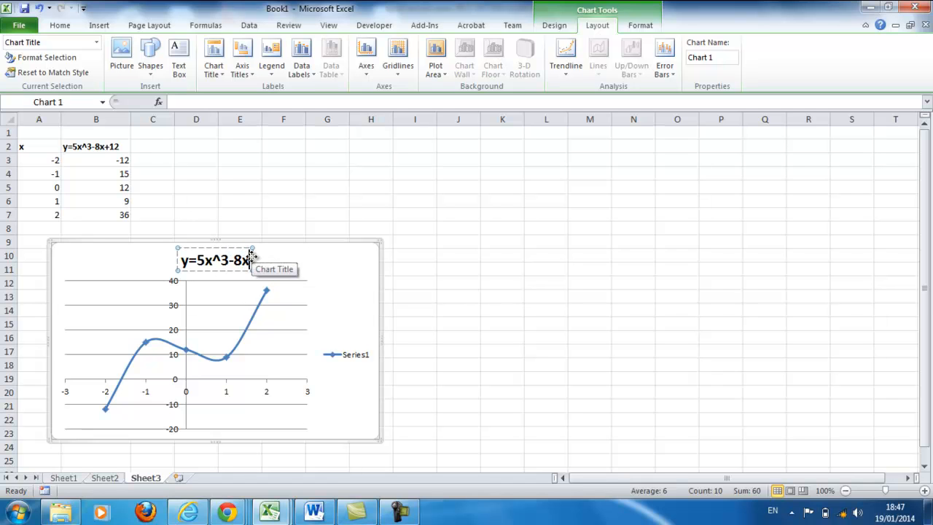
text(+12)
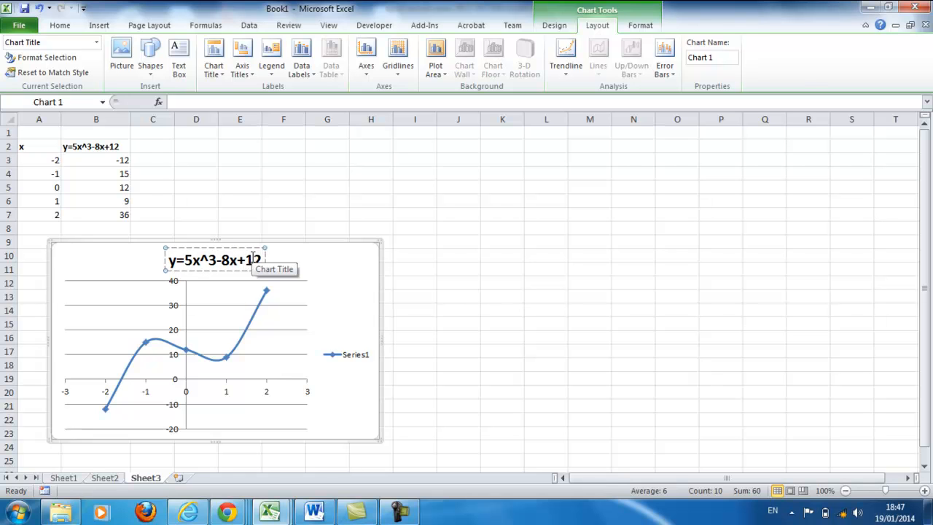
click(413, 402)
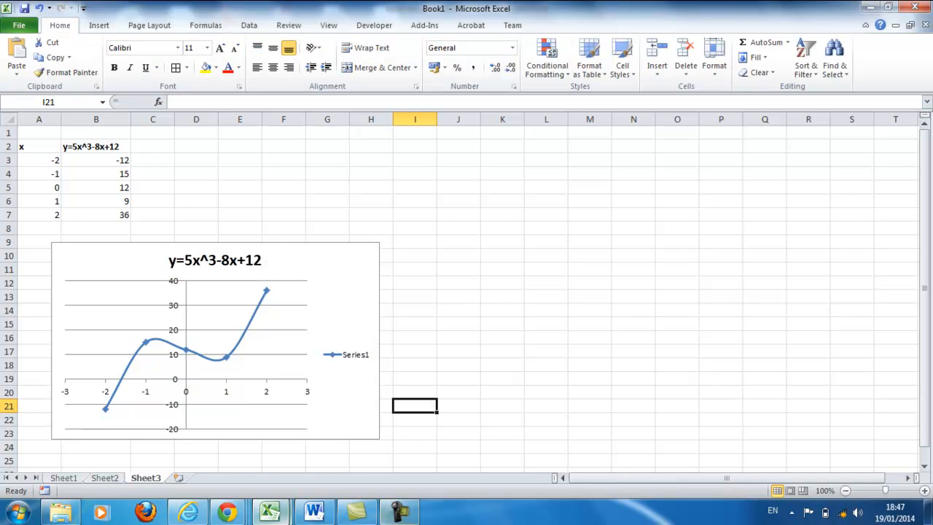
Step: Review the curve transformation instructions for Question 5 in the Word exam document, and return to the Excel worksheet
click(331, 513)
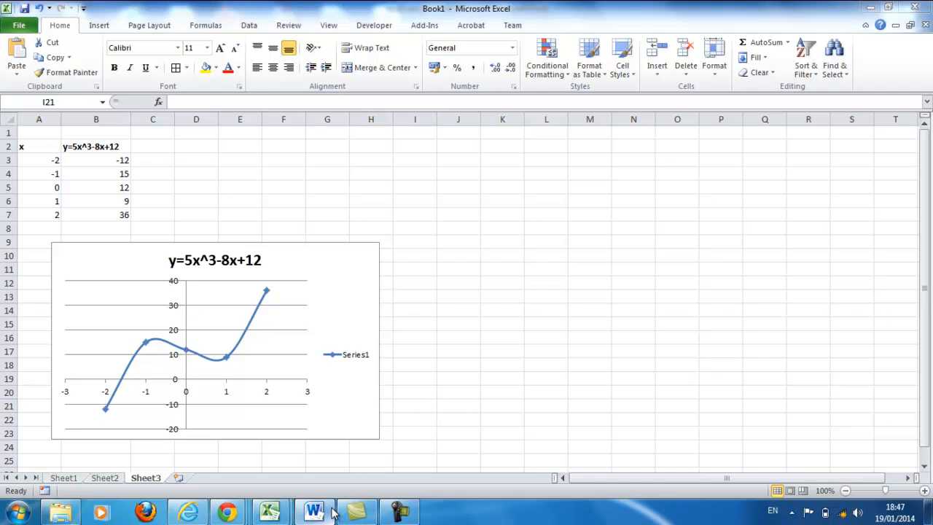
scroll(485, 339, down, 3)
scroll(485, 329, up, 3)
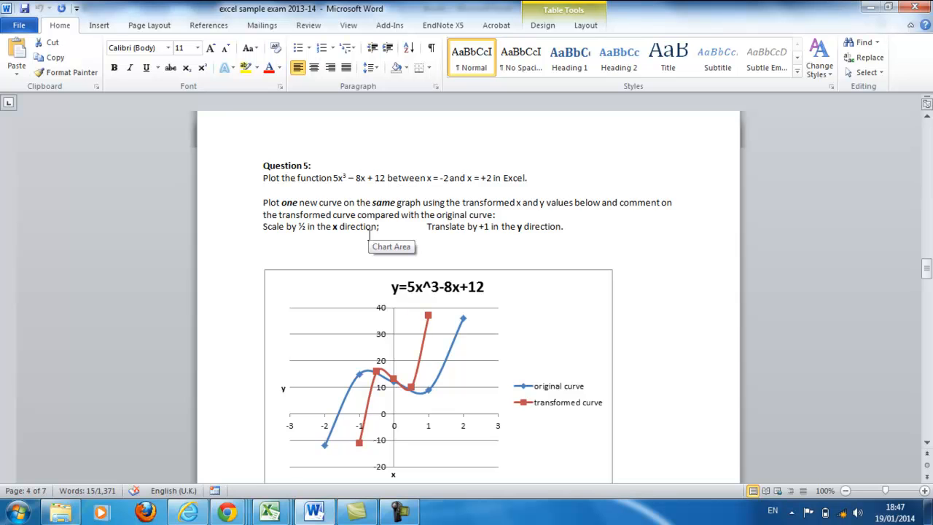
click(869, 7)
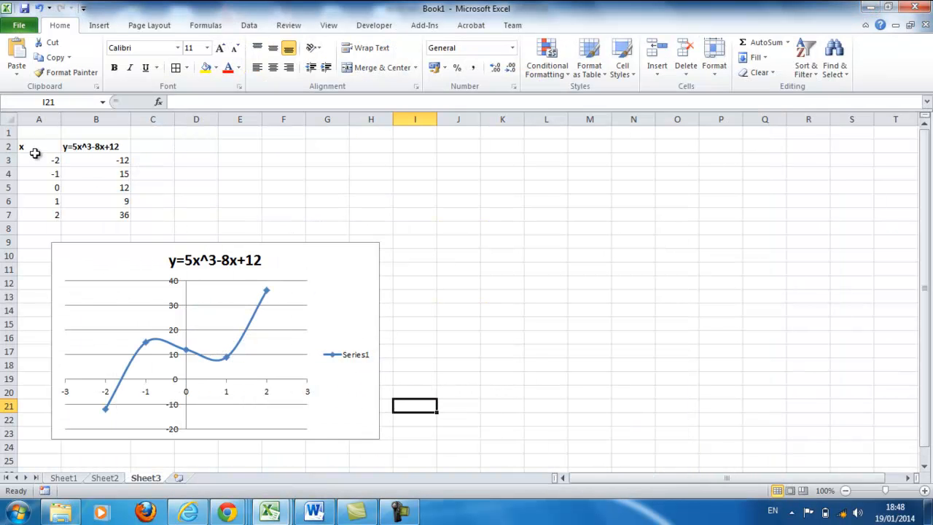
Step: Enter the header x*0.5 in cell D2 and make cells D2:E2 bold
click(204, 157)
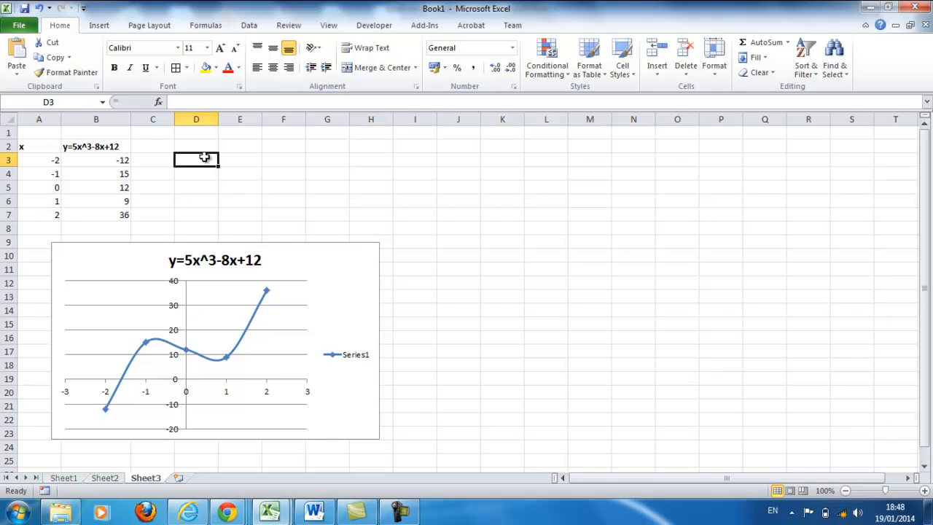
click(207, 146)
text(x)
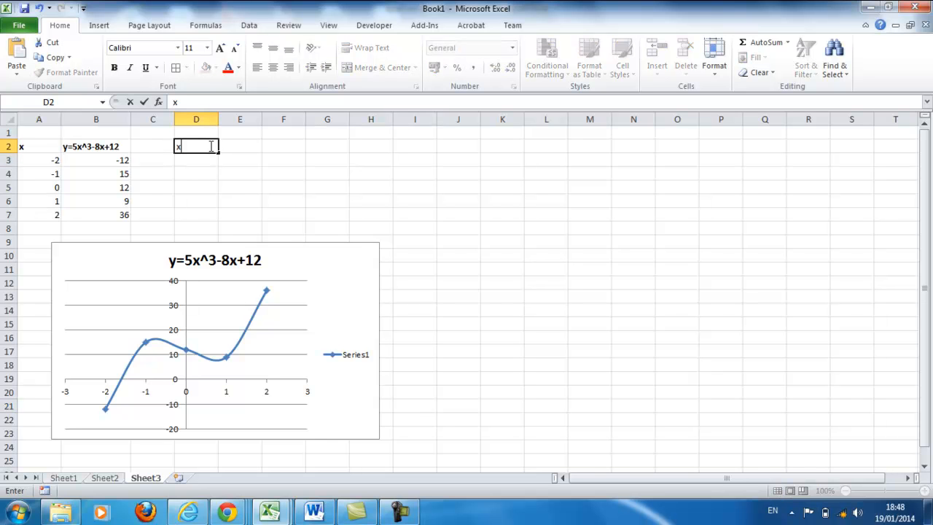
text(*0.5)
click(220, 161)
click(212, 148)
drag(212, 148, 225, 146)
click(113, 67)
Step: Check the y-direction translation in the Word question and enter the header y+1 in cell E2 of the worksheet
click(314, 512)
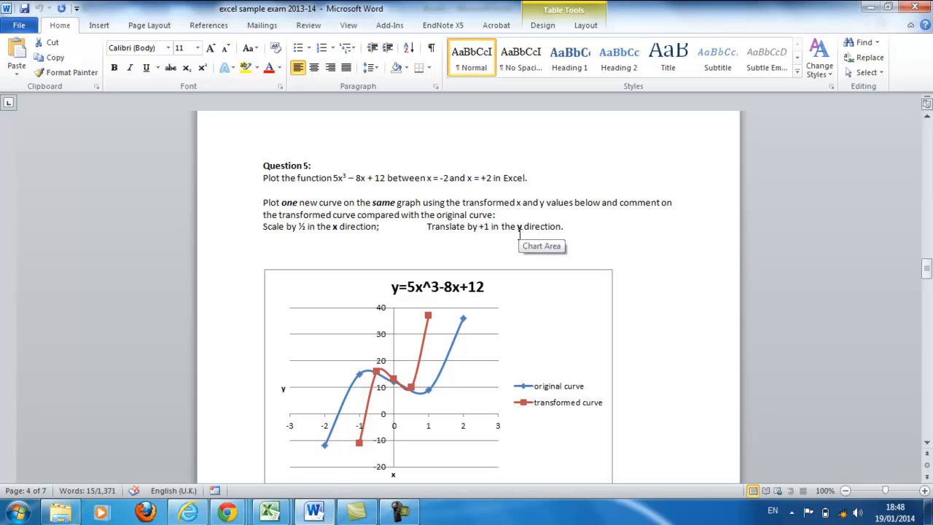
click(869, 9)
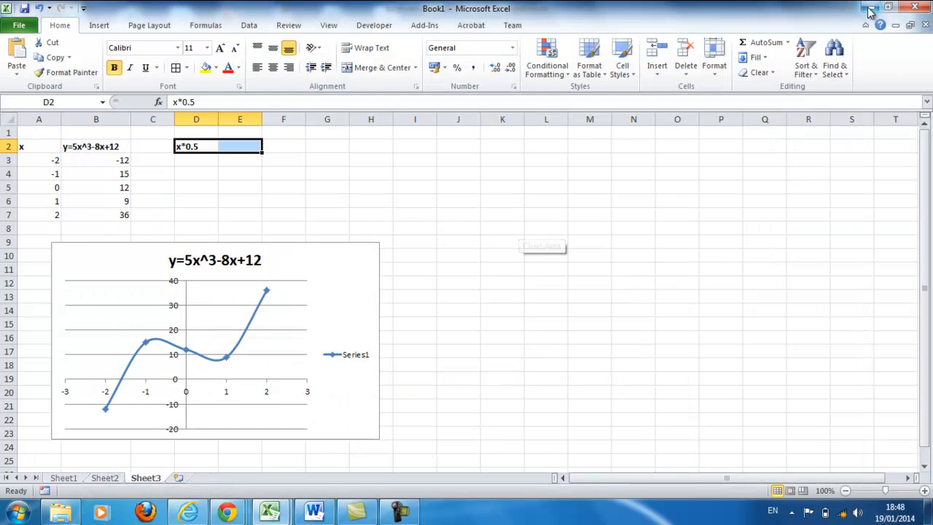
click(247, 146)
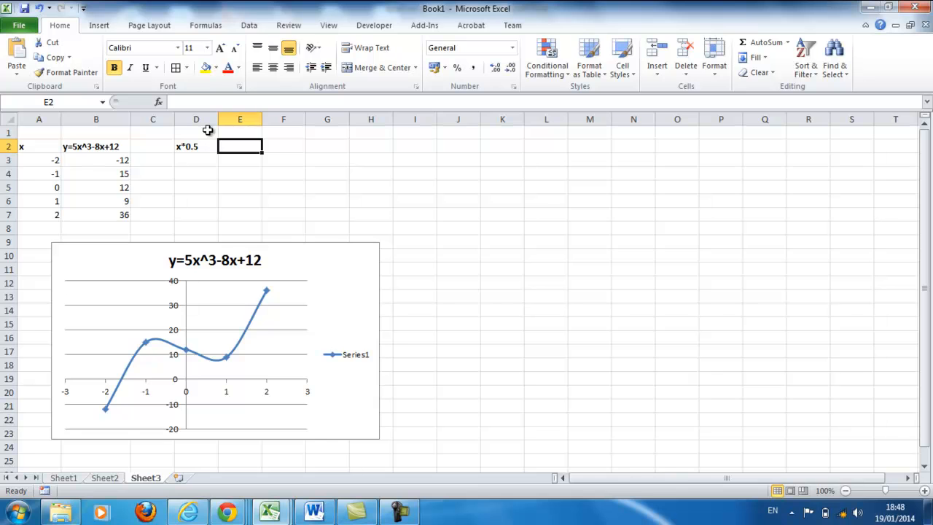
text(y+1)
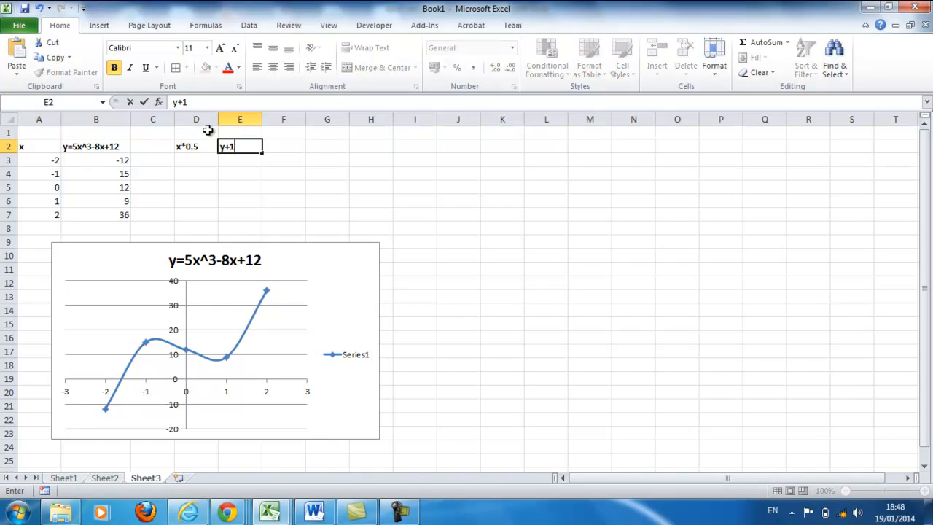
click(208, 189)
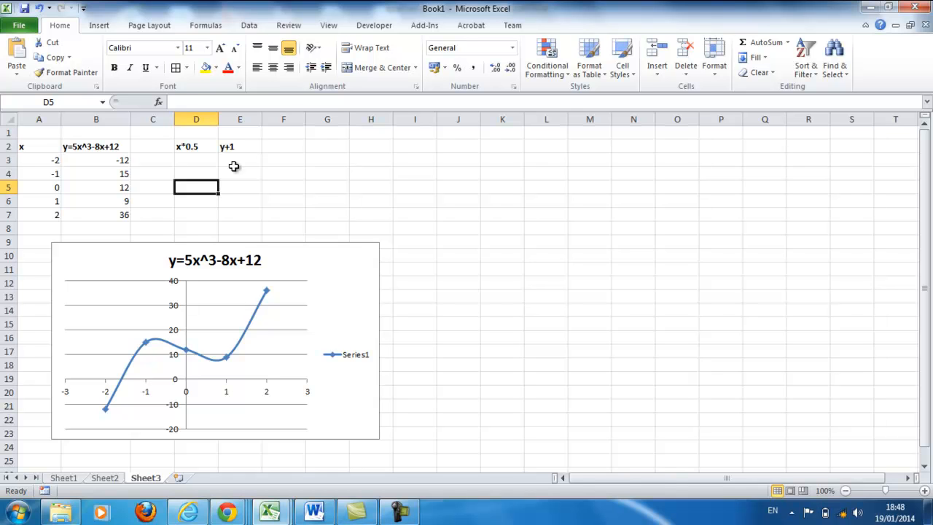
click(200, 149)
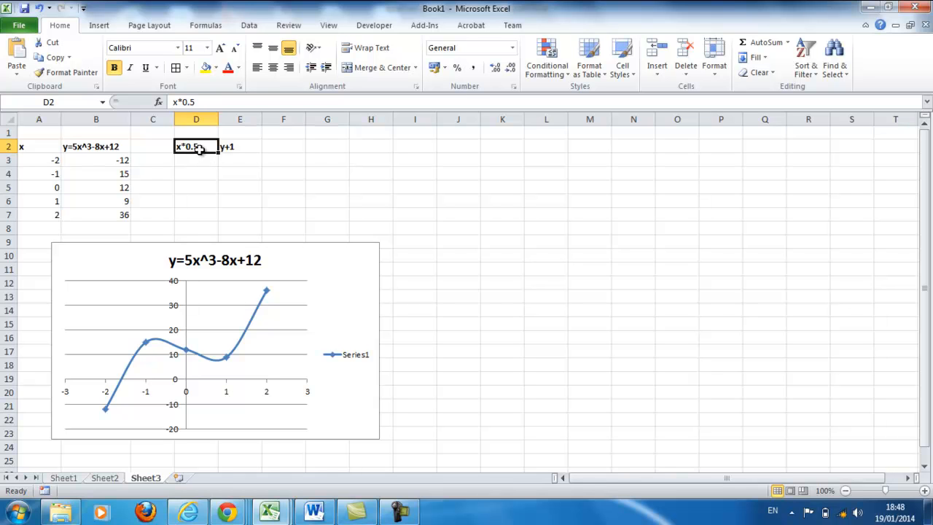
click(240, 150)
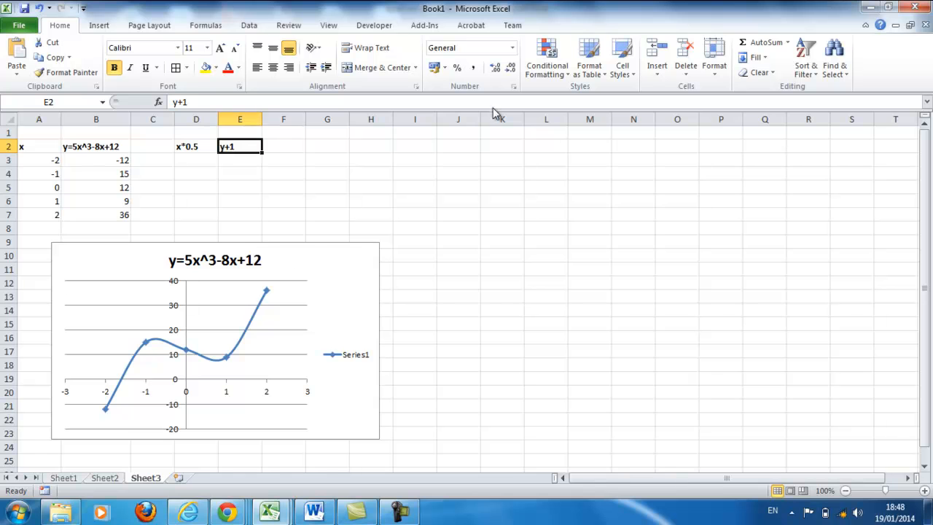
Step: Enter the formula =A3*0.5 in cell D3 to scale the first x value
click(201, 160)
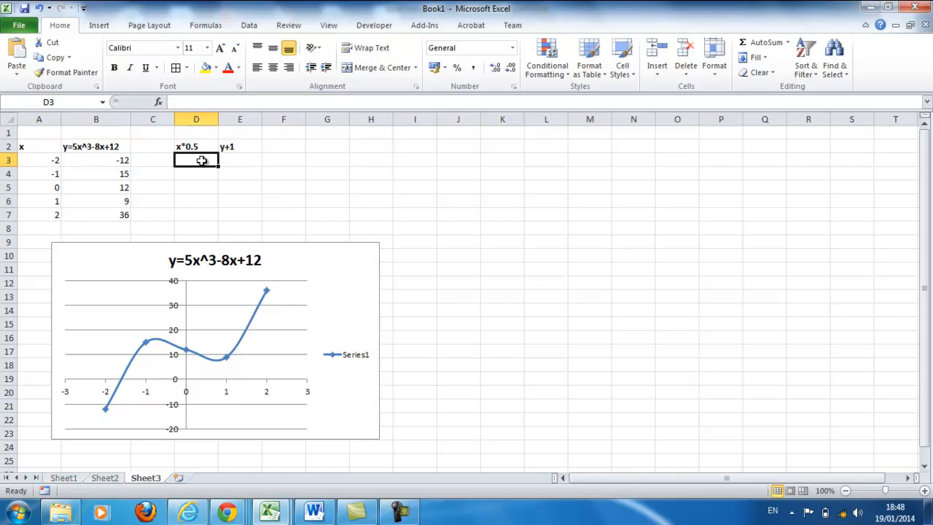
click(195, 103)
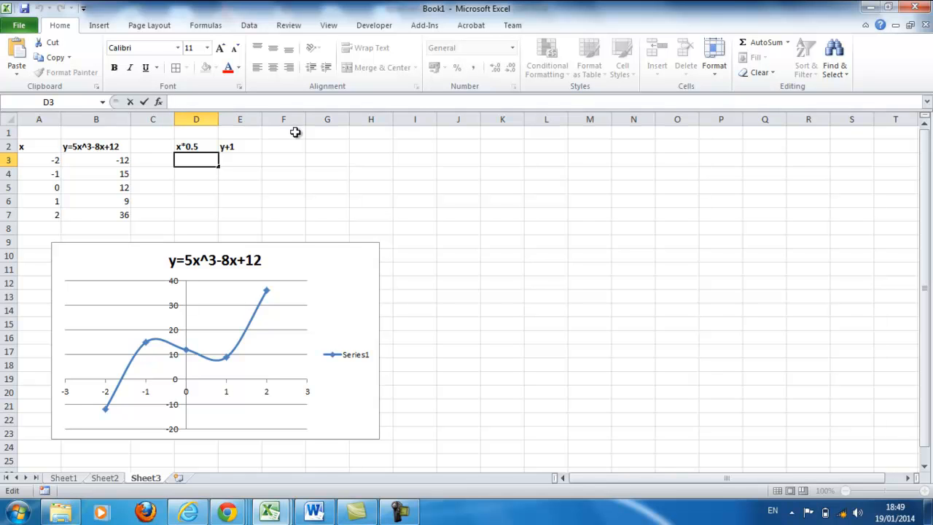
text(=)
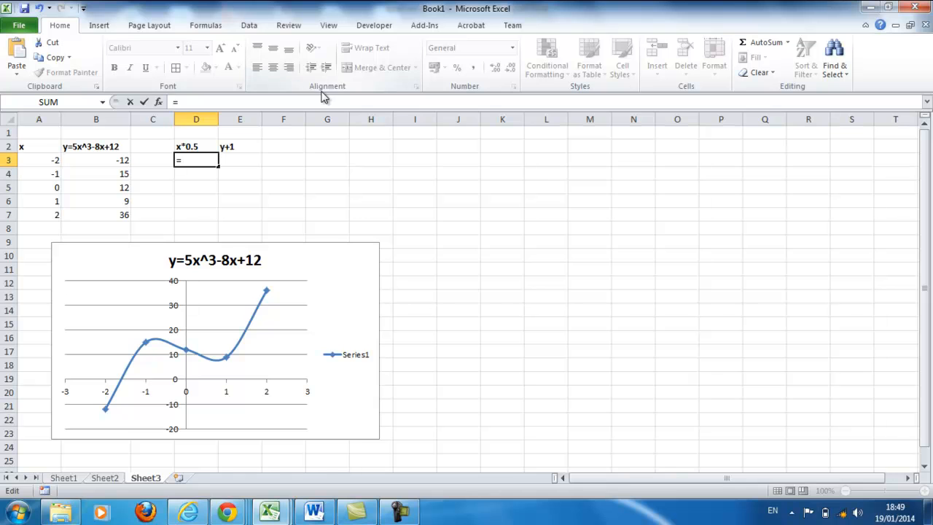
click(48, 163)
text(*0.5)
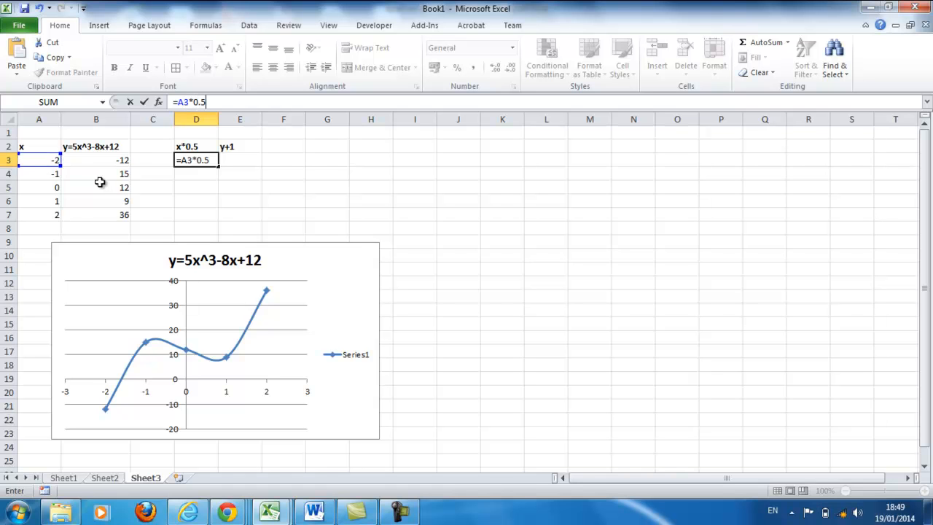
key(Return)
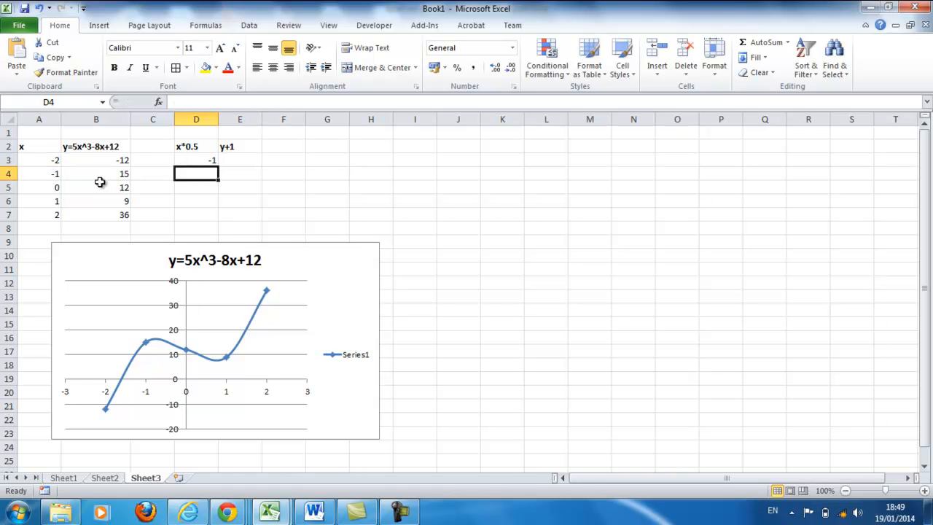
Step: Fill the D3 formula down through D7 without formatting
click(202, 161)
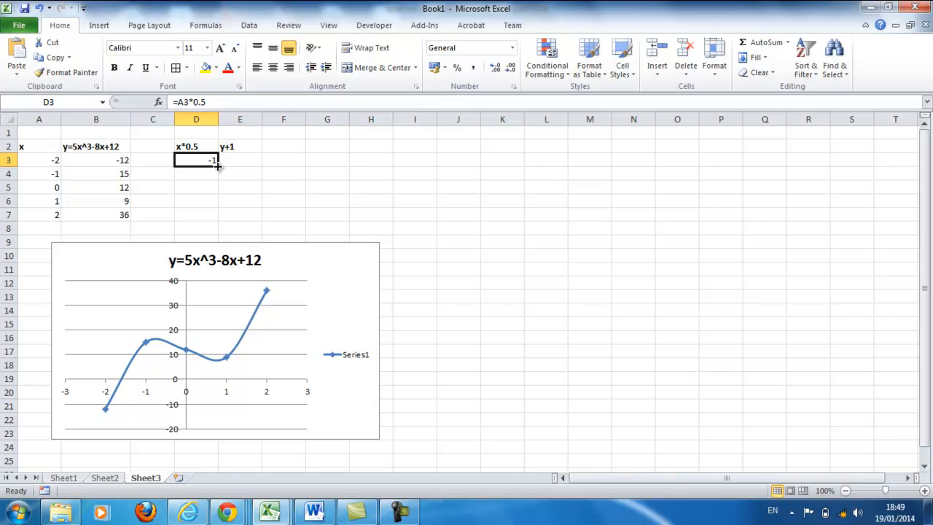
drag(217, 166, 220, 219)
click(245, 272)
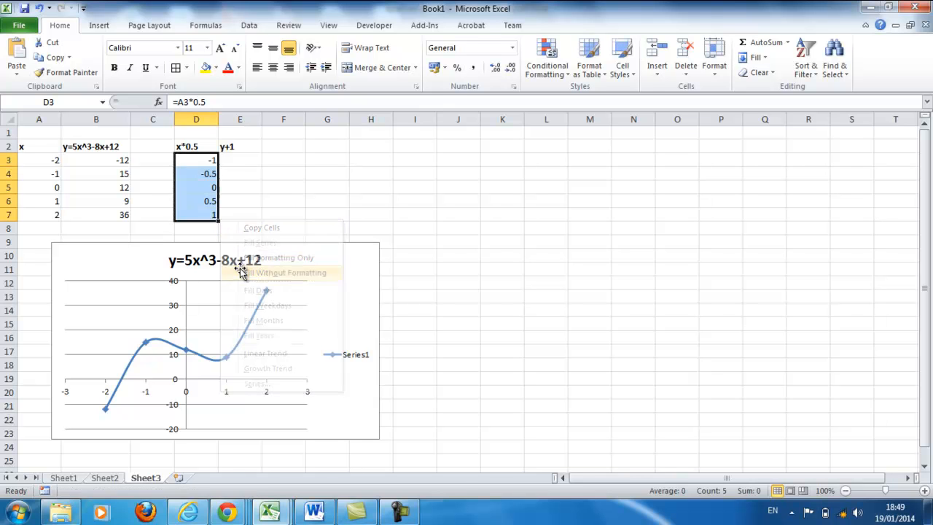
Step: Enter the formula =B3+1 in cell E3 to translate the first y value
click(247, 158)
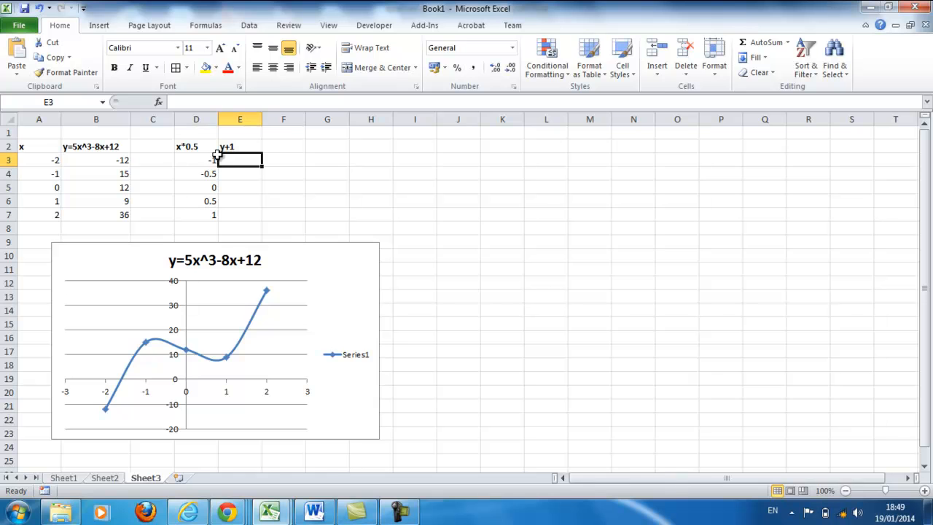
click(188, 103)
text(=)
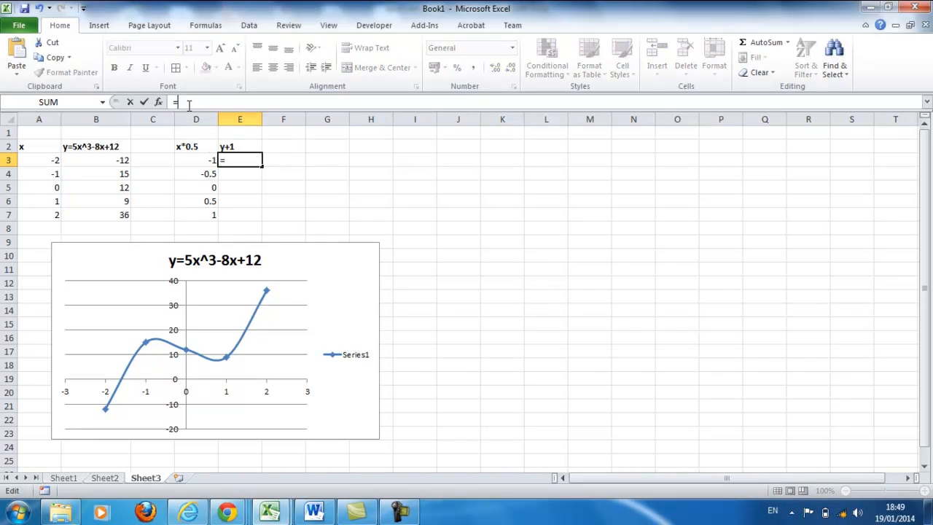
click(118, 166)
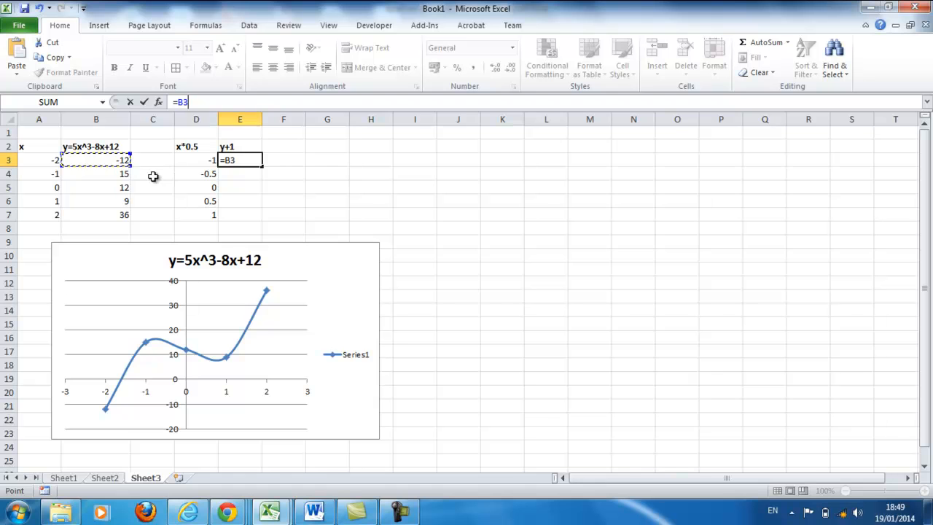
text(+1)
key(Return)
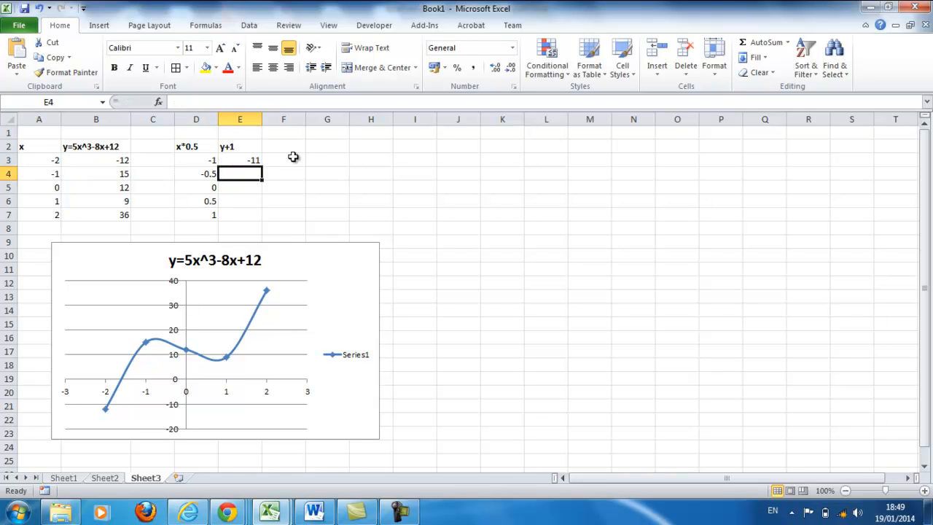
Step: Fill the E3 formula down through E7 without formatting
click(255, 160)
drag(263, 166, 263, 219)
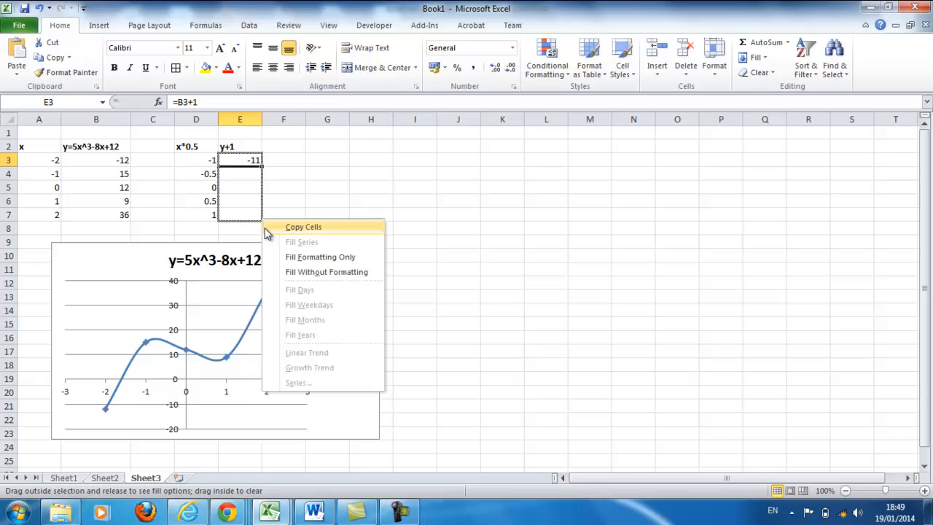
click(271, 273)
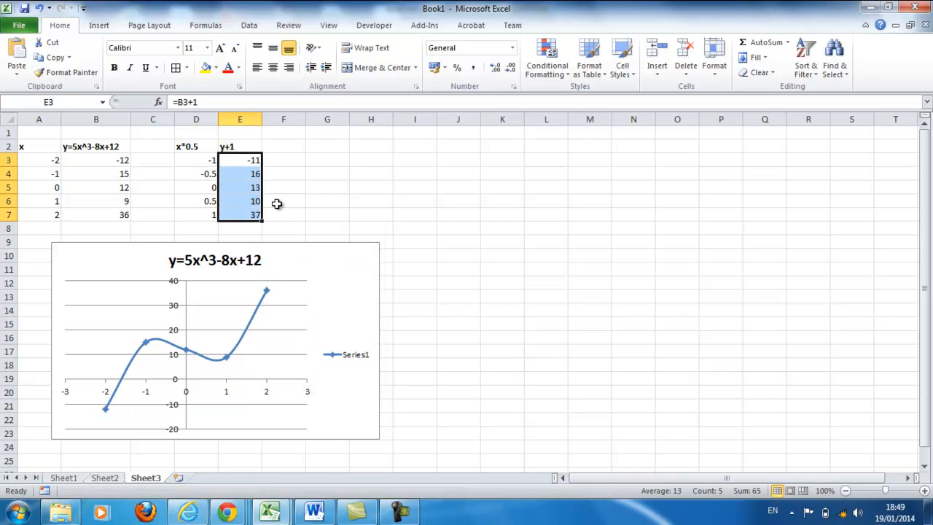
click(275, 204)
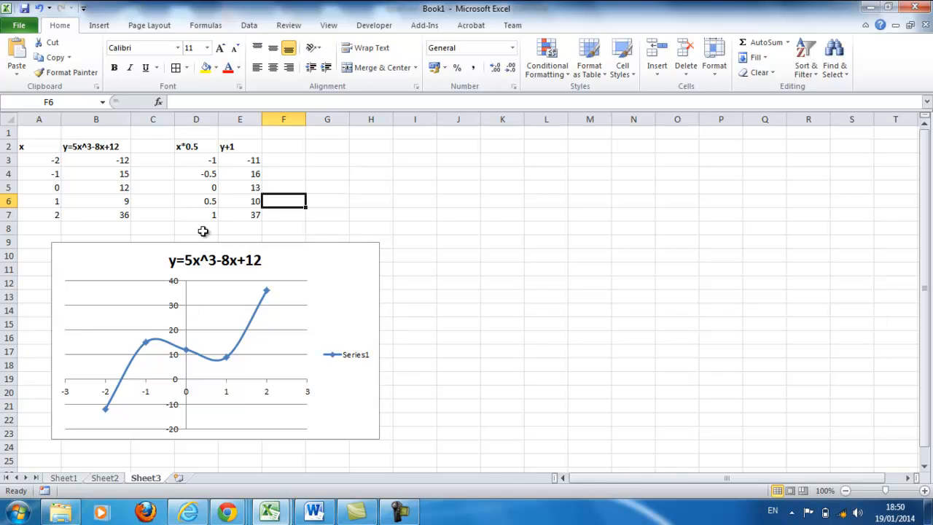
Step: Edit the chart's data source to name the existing series "original"
click(327, 279)
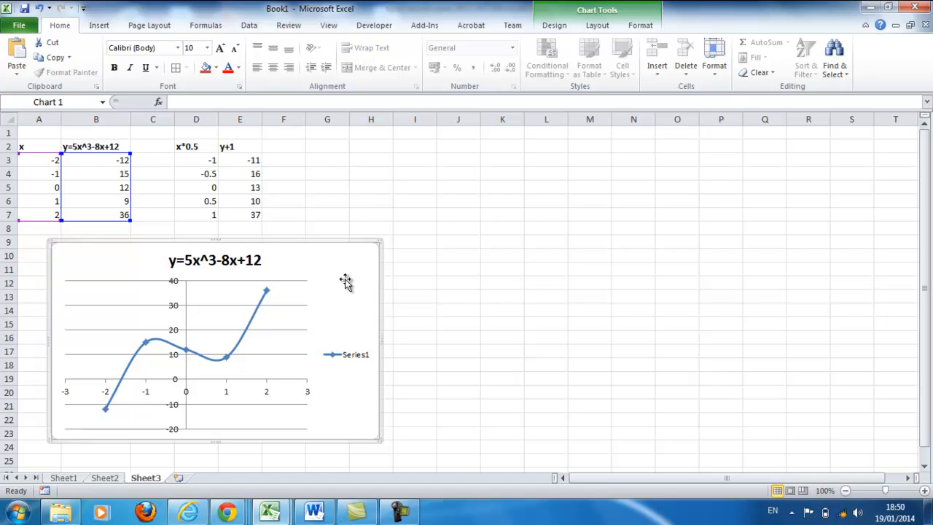
right_click(346, 283)
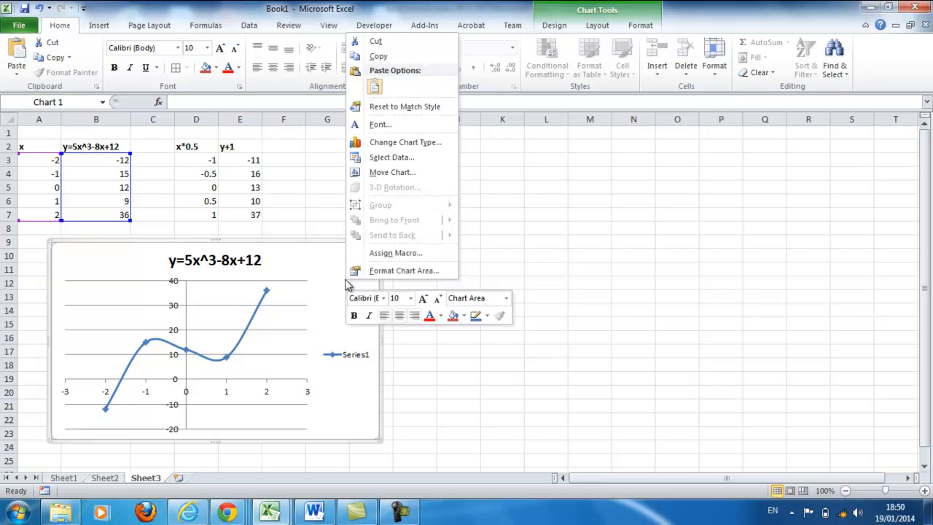
click(394, 156)
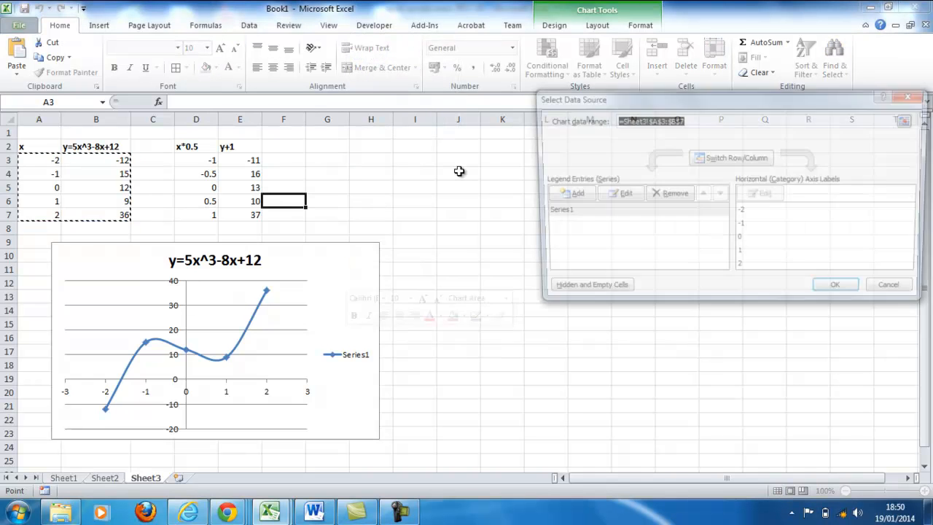
click(616, 212)
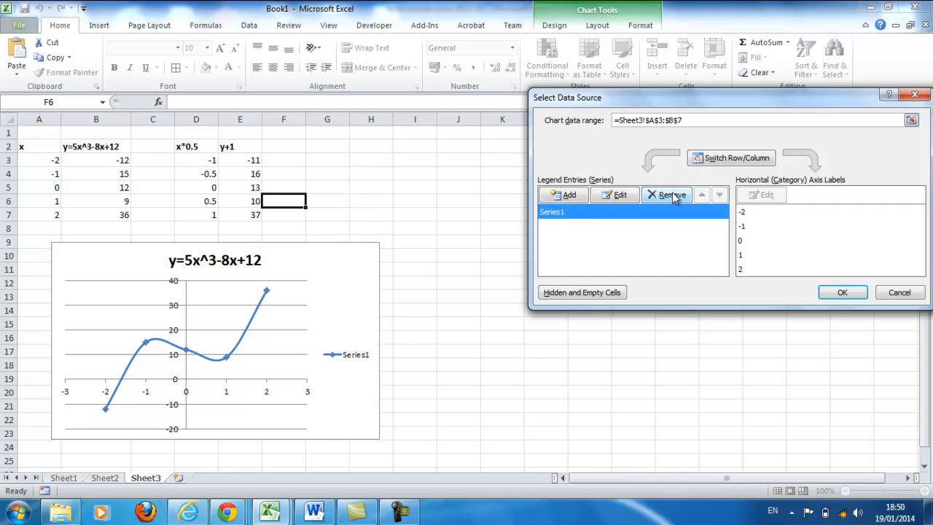
click(614, 195)
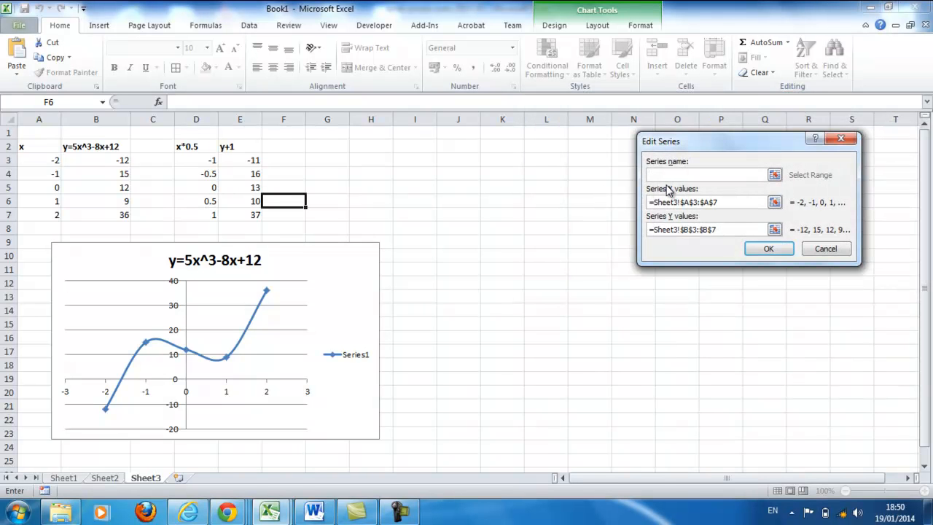
text(original)
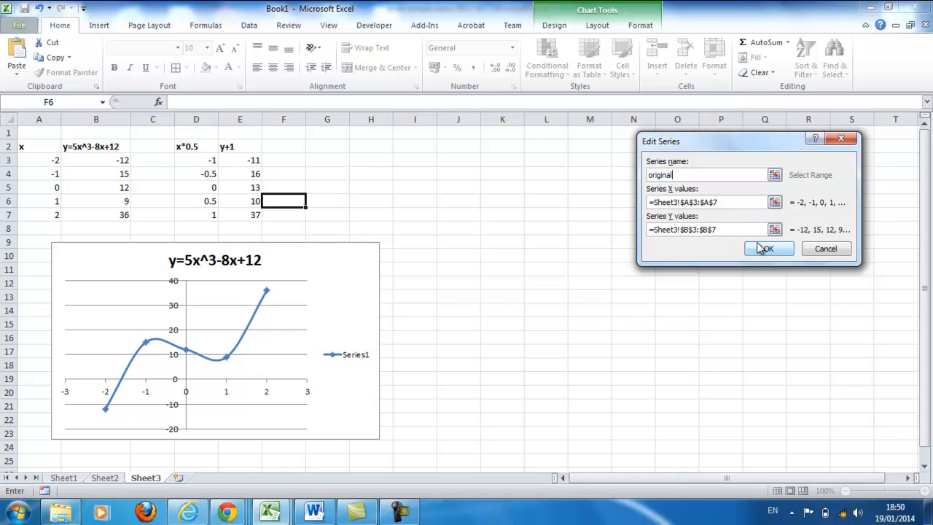
click(759, 249)
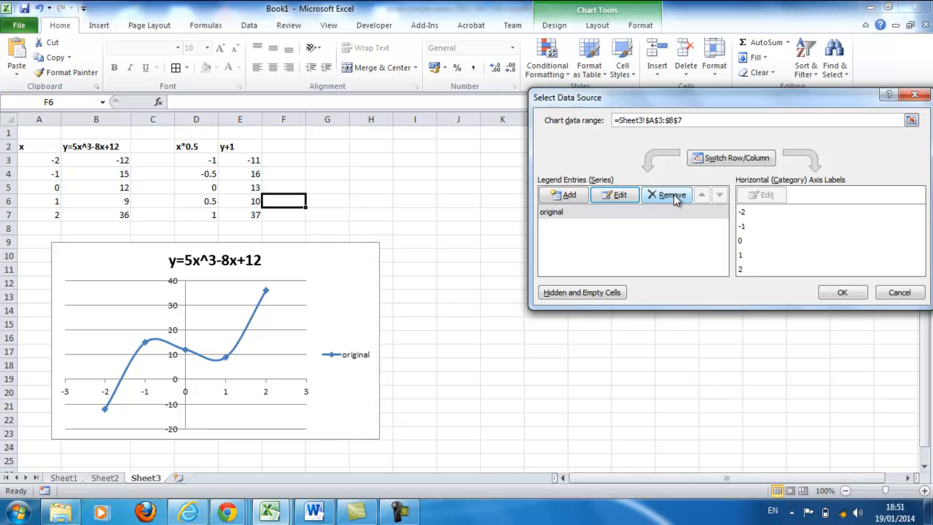
Step: Add a second chart series named "transformed" with its X values taken from cells D3:D7
click(569, 199)
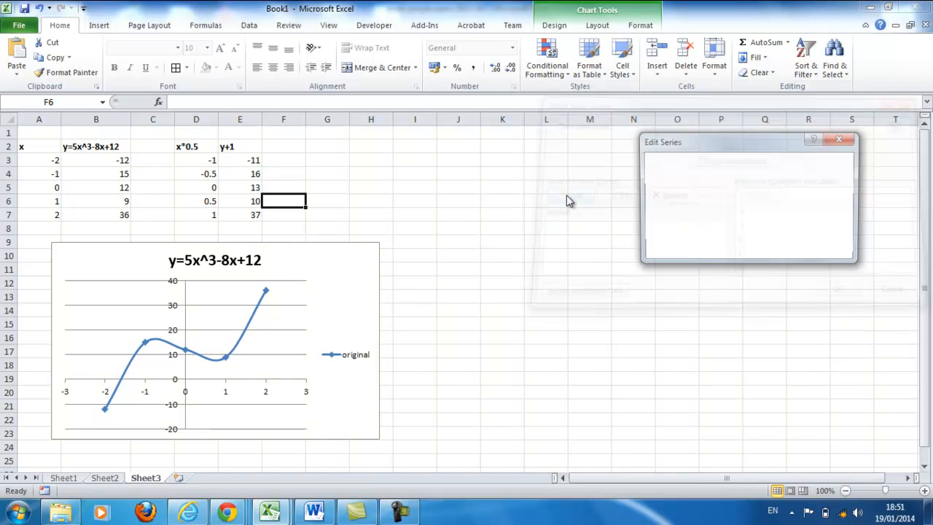
text(transformed)
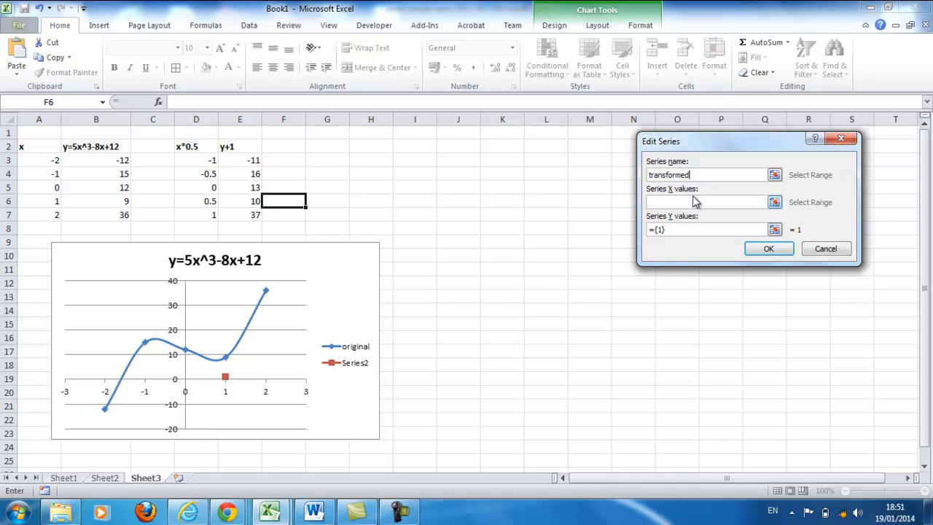
click(774, 203)
drag(211, 162, 215, 215)
click(843, 163)
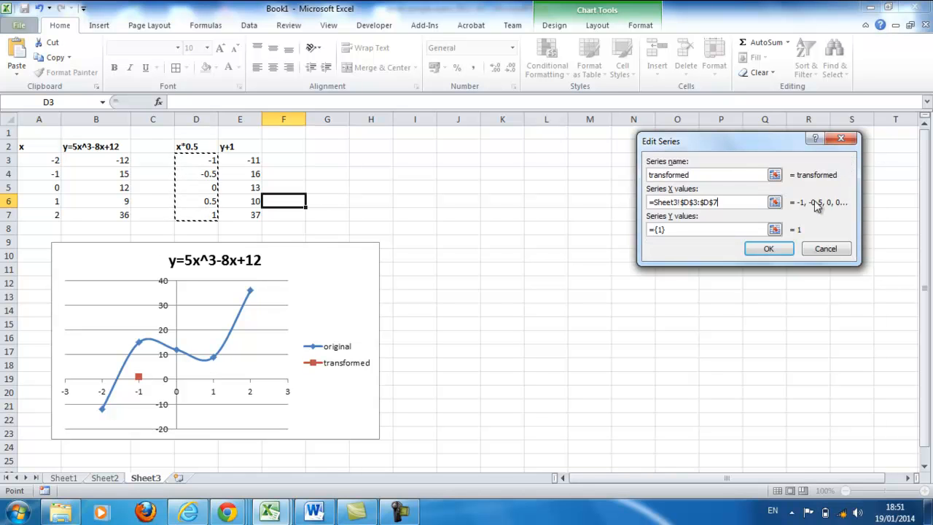
Step: Set the transformed series' Y values to cells E3:E7 and apply the chart's data source changes
click(671, 229)
key(BackSpace)
key(BackSpace)
key(BackSpace)
key(BackSpace)
drag(247, 161, 251, 215)
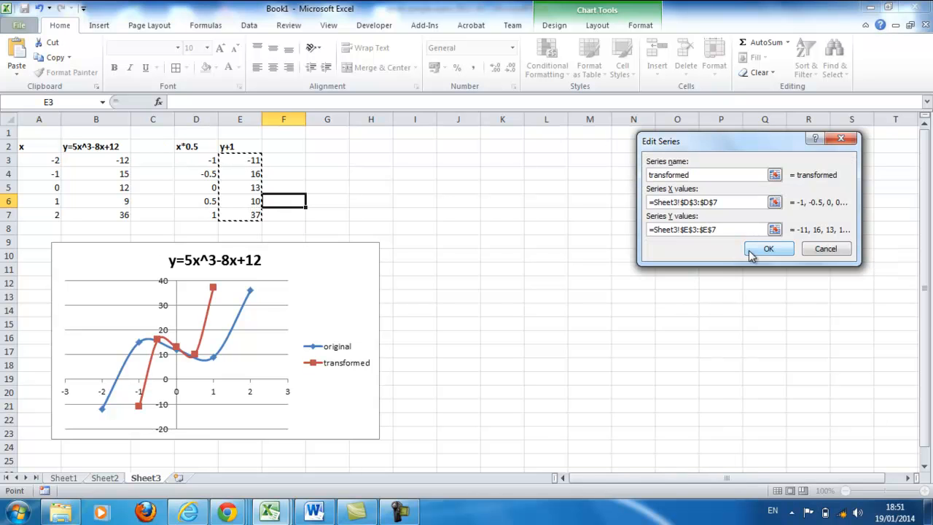
click(751, 252)
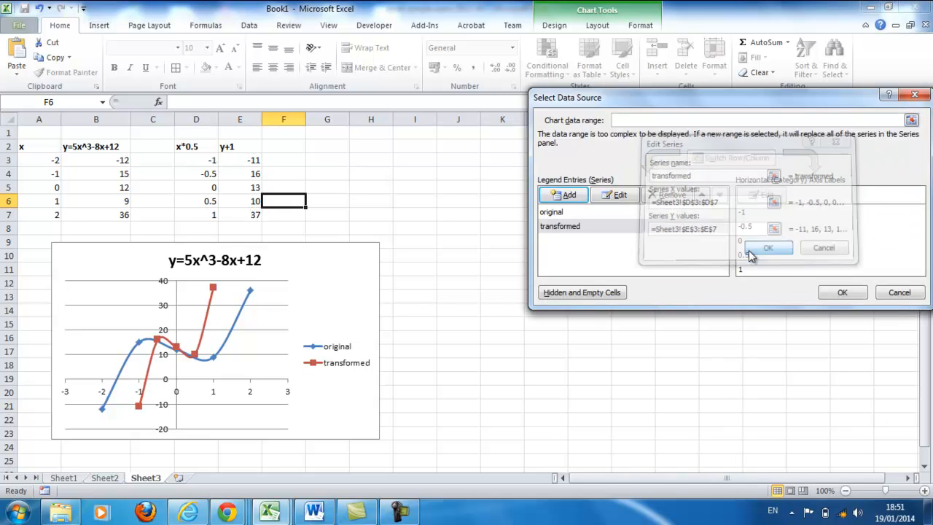
click(838, 293)
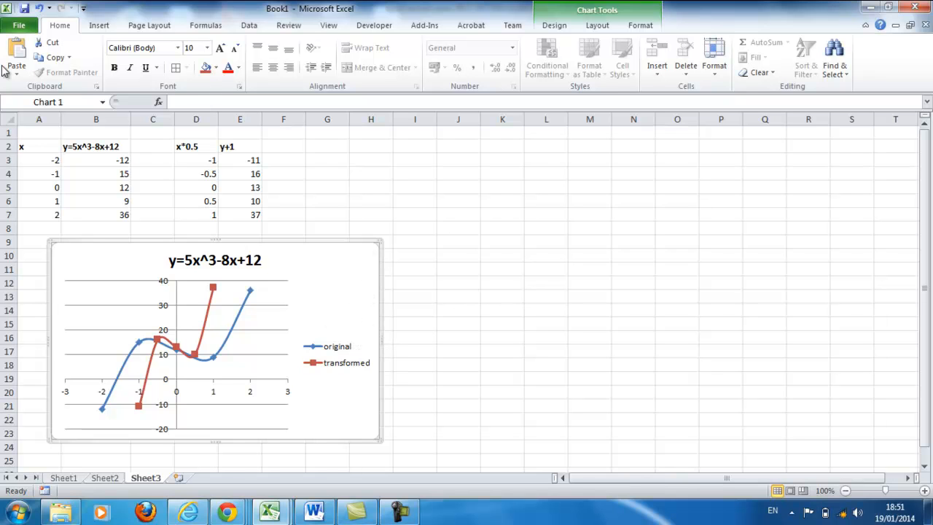
Step: Start saving the workbook, bringing up the file name and location choices
click(21, 26)
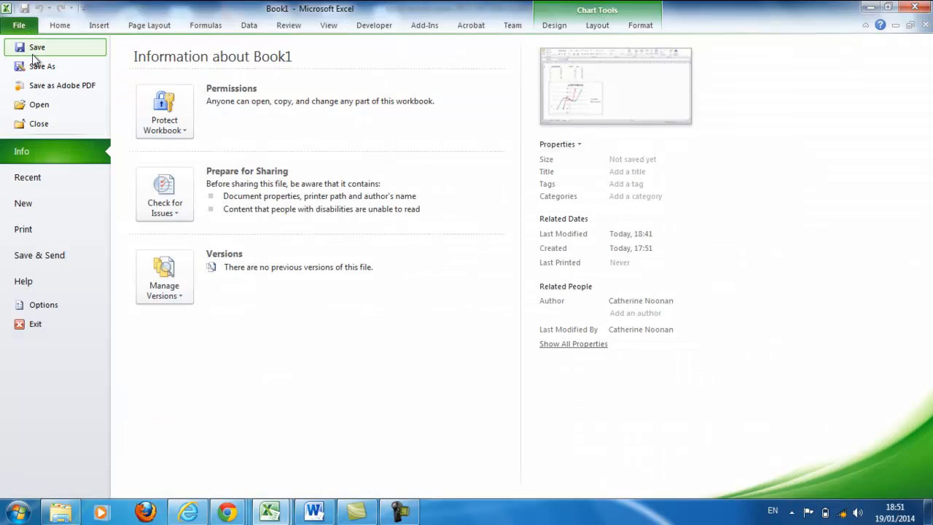
click(32, 50)
click(400, 513)
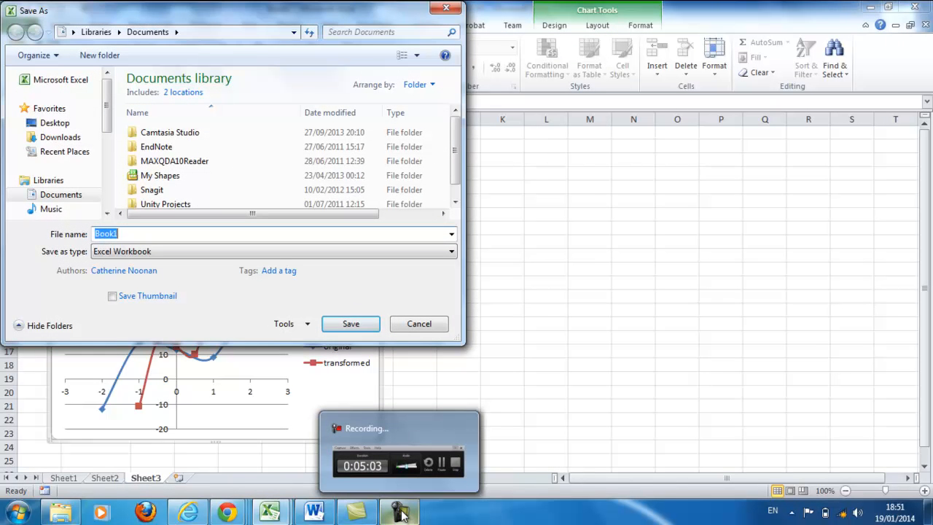